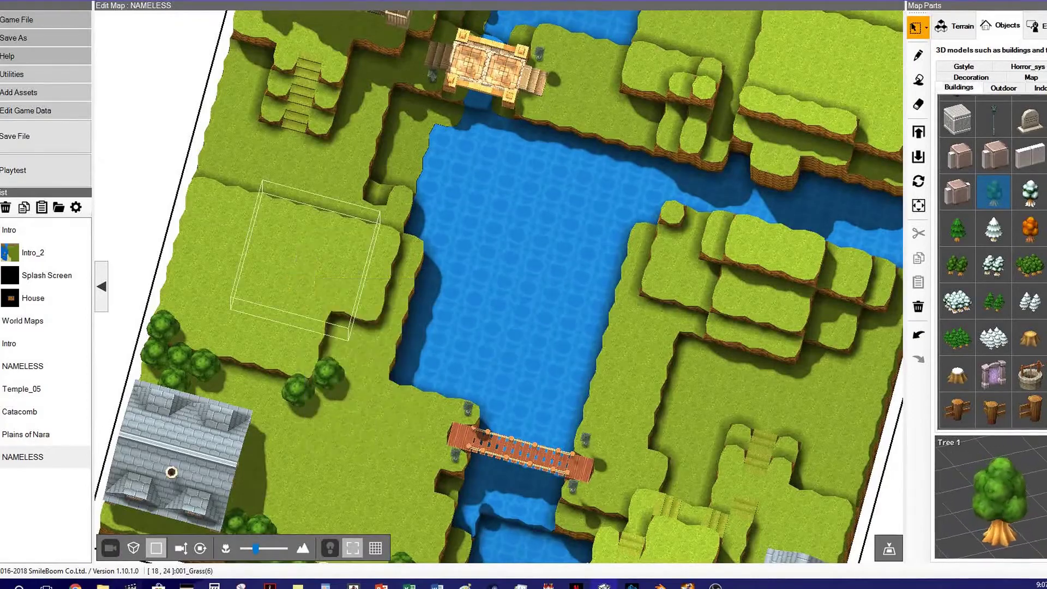
Step: Place two Private Dwelling 1 - S houses along the map's outer edge near the large blue-roofed house
{"action": "scroll", "coordinate": [993, 262], "scroll_direction": "down", "scroll_amount": 2}
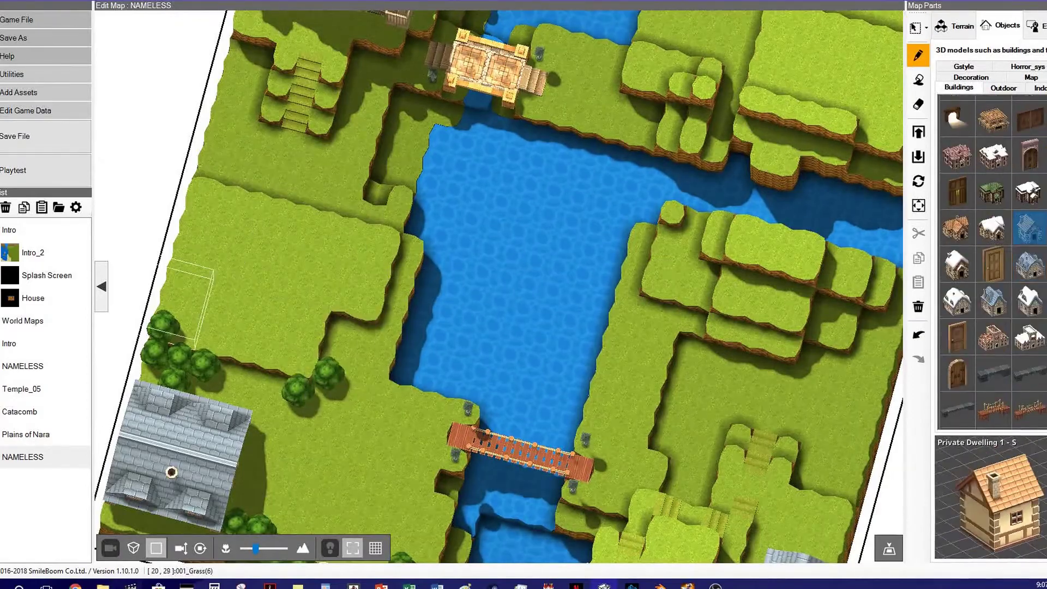
{"action": "left_click", "coordinate": [180, 306]}
{"action": "right_click", "coordinate": [168, 311]}
{"action": "left_click_drag", "start_coordinate": [187, 294], "coordinate": [213, 211], "text": "ctrl"}
{"action": "left_click", "coordinate": [212, 277]}
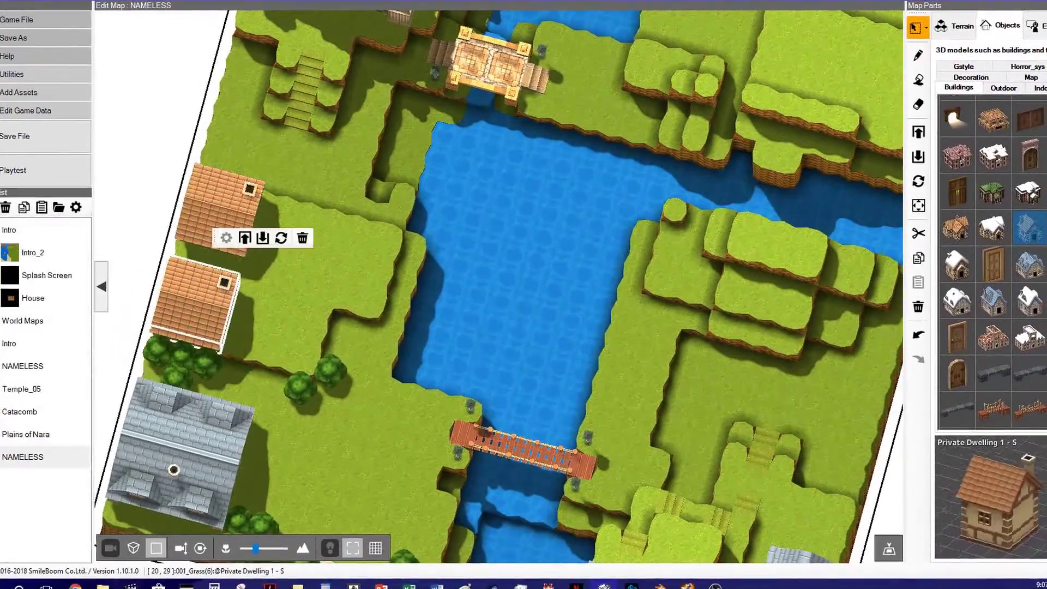
Step: Raise the ground beneath the first small house and rotate both small houses so their doors face the river
{"action": "middle_click_drag", "start_coordinate": [236, 345], "coordinate": [434, 322]}
{"action": "left_click_drag", "start_coordinate": [467, 161], "coordinate": [472, 237]}
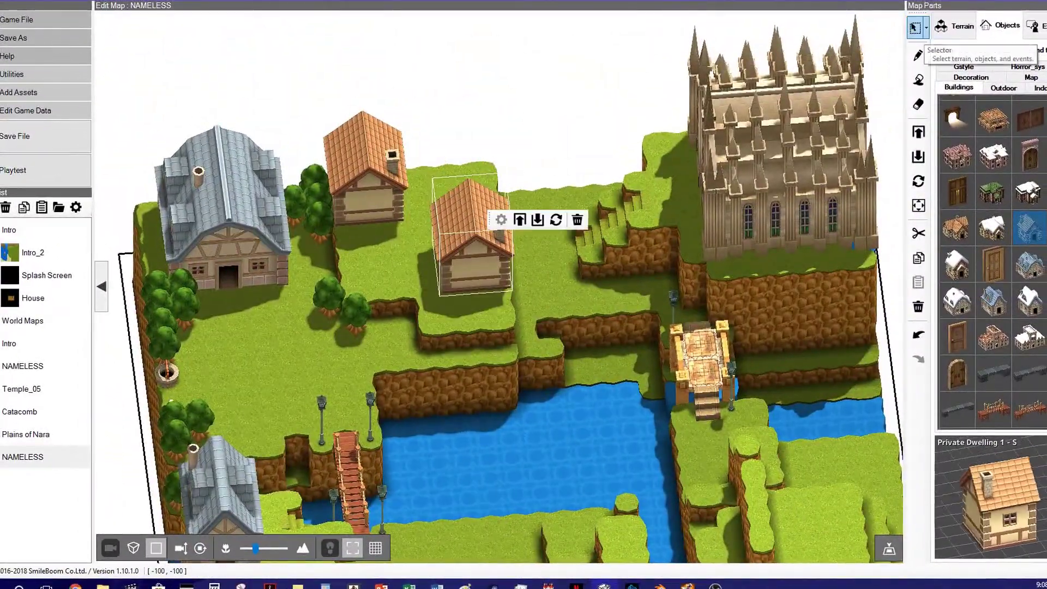
{"action": "left_click", "coordinate": [432, 133]}
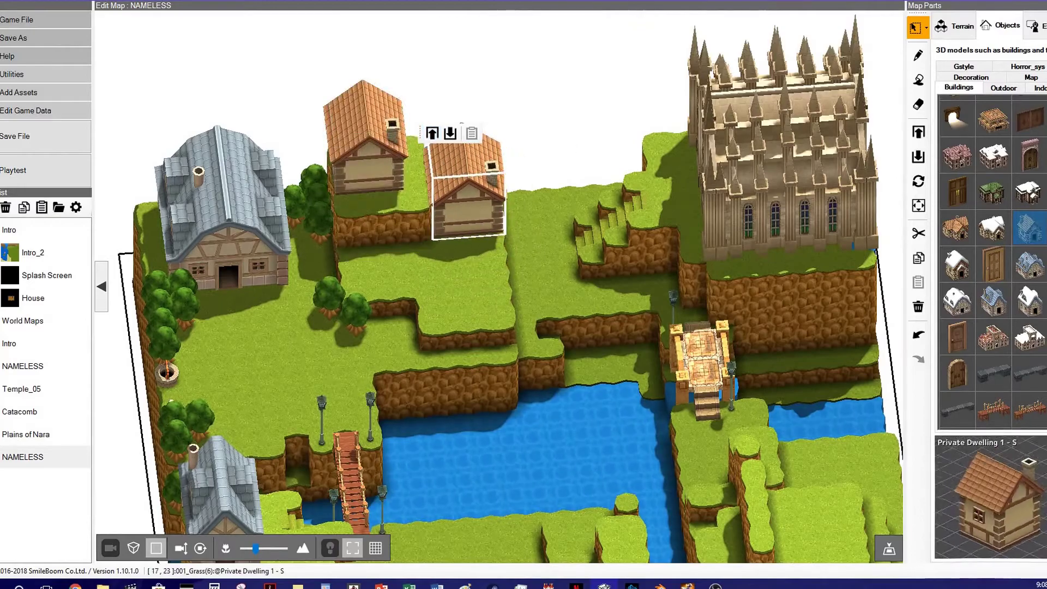
{"action": "left_click", "coordinate": [519, 117]}
{"action": "left_click", "coordinate": [365, 152]}
{"action": "left_click", "coordinate": [457, 116]}
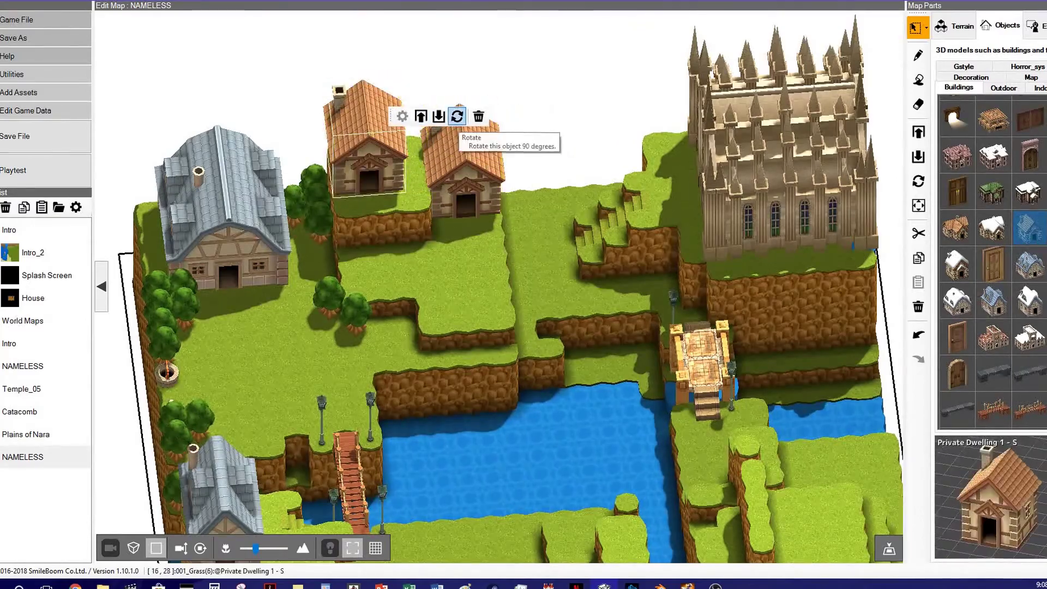
Step: Raise the strip of ground beside the second small house to widen its plateau and shift the house one tile onto it
{"action": "left_click_drag", "start_coordinate": [513, 217], "coordinate": [517, 286]}
{"action": "left_click", "coordinate": [533, 244]}
{"action": "left_click_drag", "start_coordinate": [466, 180], "coordinate": [489, 180]}
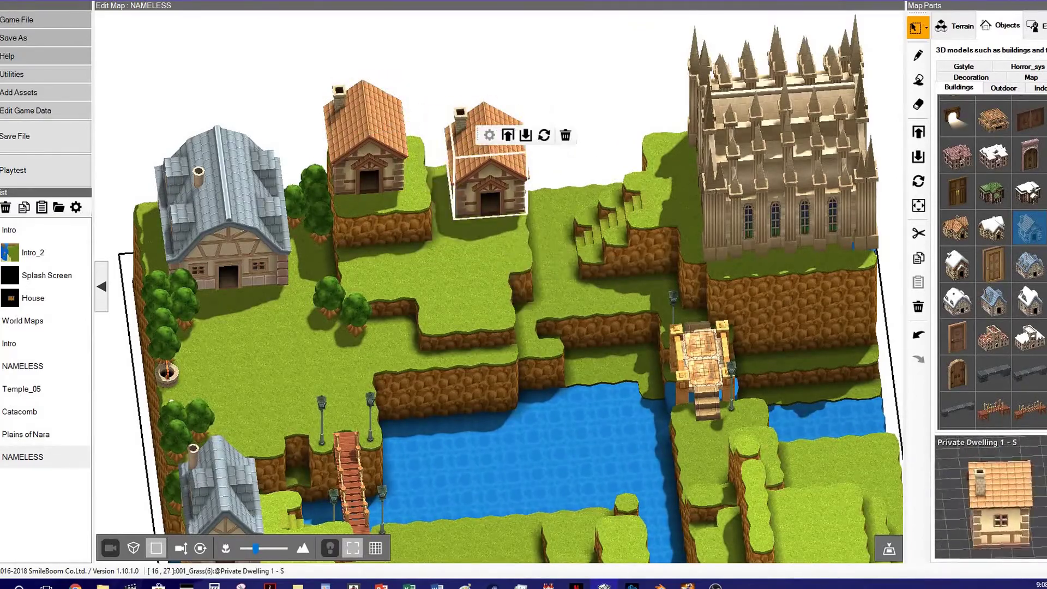
Step: Adjust the tile heights between the two small houses into a stepped path and place Grassy_Stairs on it
{"action": "left_click", "coordinate": [458, 169]}
{"action": "left_click", "coordinate": [442, 225]}
{"action": "left_click", "coordinate": [452, 171]}
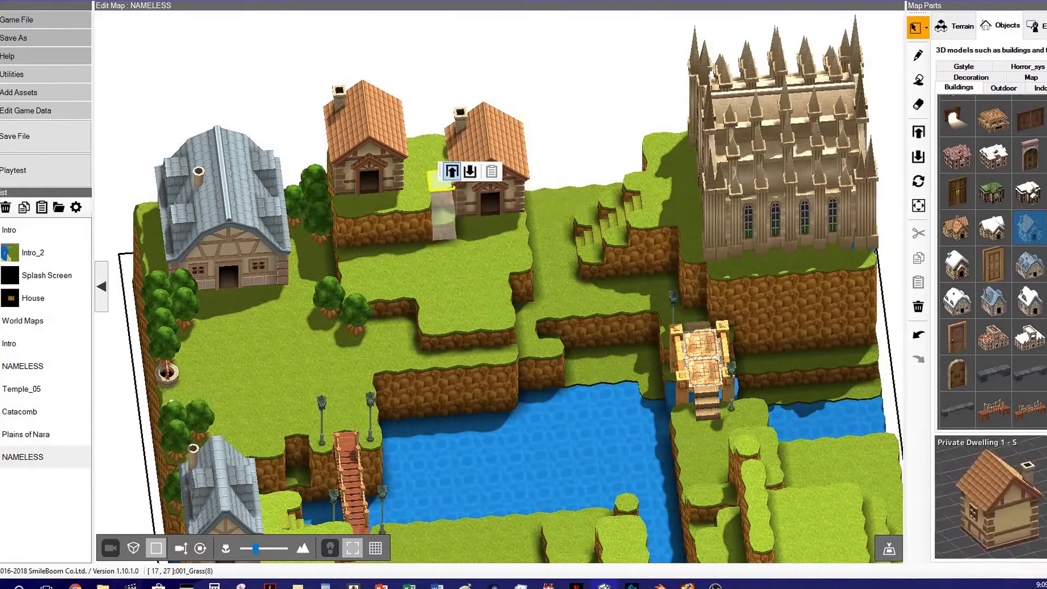
{"action": "left_click", "coordinate": [470, 171]}
{"action": "left_click", "coordinate": [416, 250]}
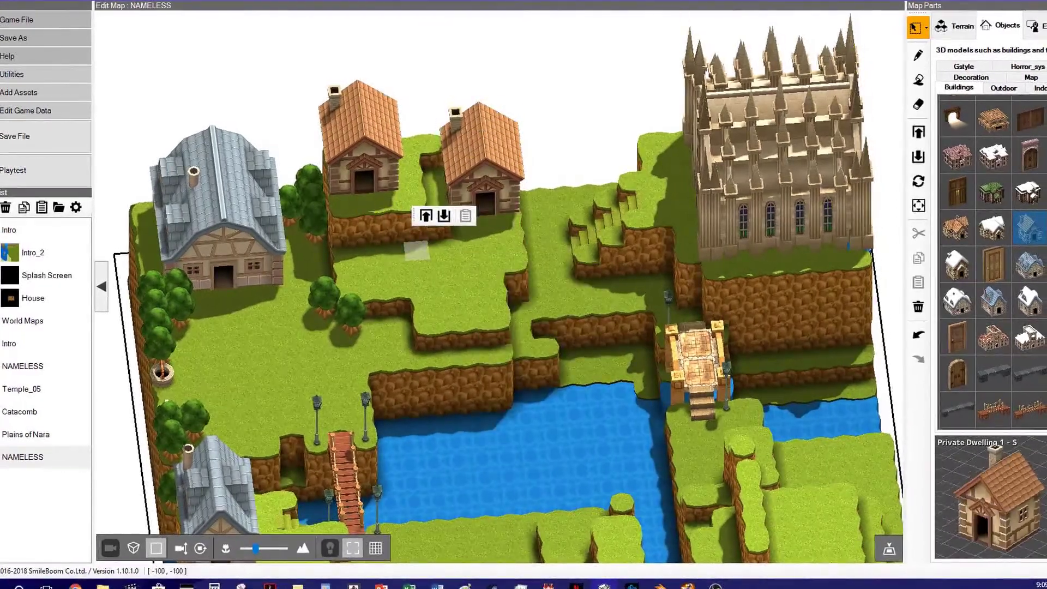
{"action": "left_click", "coordinate": [954, 26]}
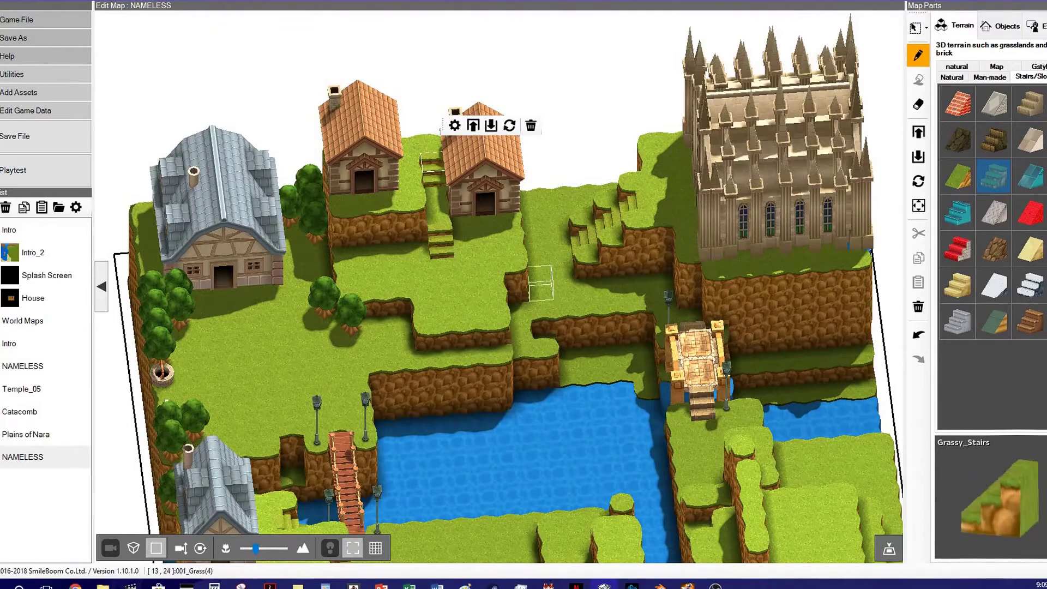
Step: Place several Tree 1 objects along the side of the terrace in front of the first small house
{"action": "left_click", "coordinate": [1000, 25]}
{"action": "scroll", "coordinate": [993, 229], "scroll_direction": "down", "scroll_amount": 6}
{"action": "left_click", "coordinate": [998, 196]}
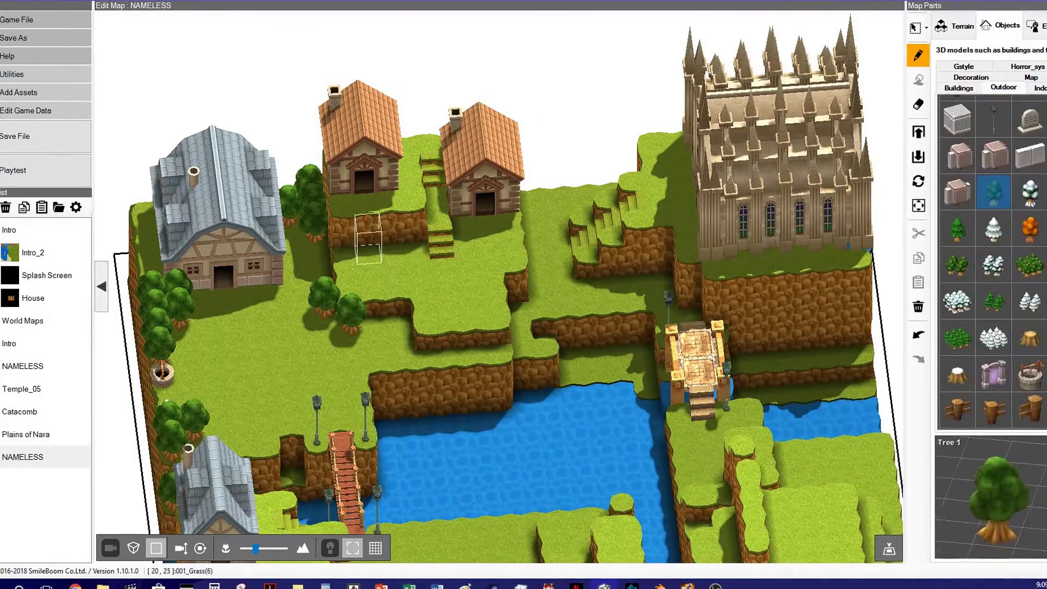
{"action": "left_click", "coordinate": [346, 273]}
{"action": "left_click", "coordinate": [918, 55]}
{"action": "left_click", "coordinate": [347, 287]}
Step: Lower the front strip of the middle terrace by one level and place Grassy_Stairs leading up from the riverside ledge
{"action": "left_click", "coordinate": [522, 286]}
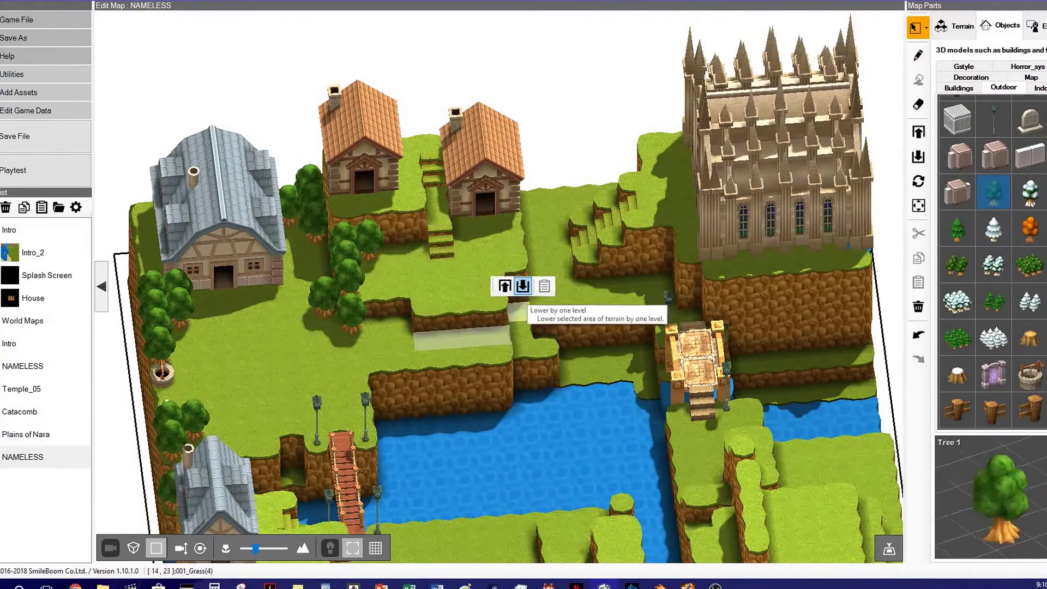
{"action": "left_click", "coordinate": [381, 362]}
{"action": "left_click", "coordinate": [956, 25]}
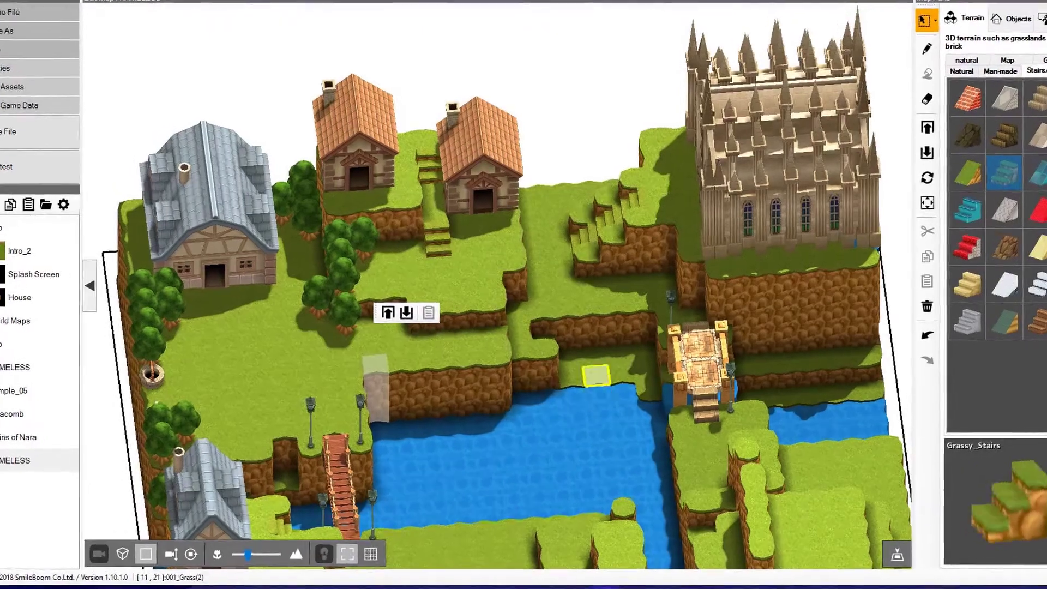
{"action": "mouse_move", "coordinate": [595, 369]}
{"action": "middle_mouse_down"}
{"action": "mouse_move", "coordinate": [586, 394]}
{"action": "mouse_move", "coordinate": [497, 381]}
{"action": "middle_mouse_up"}
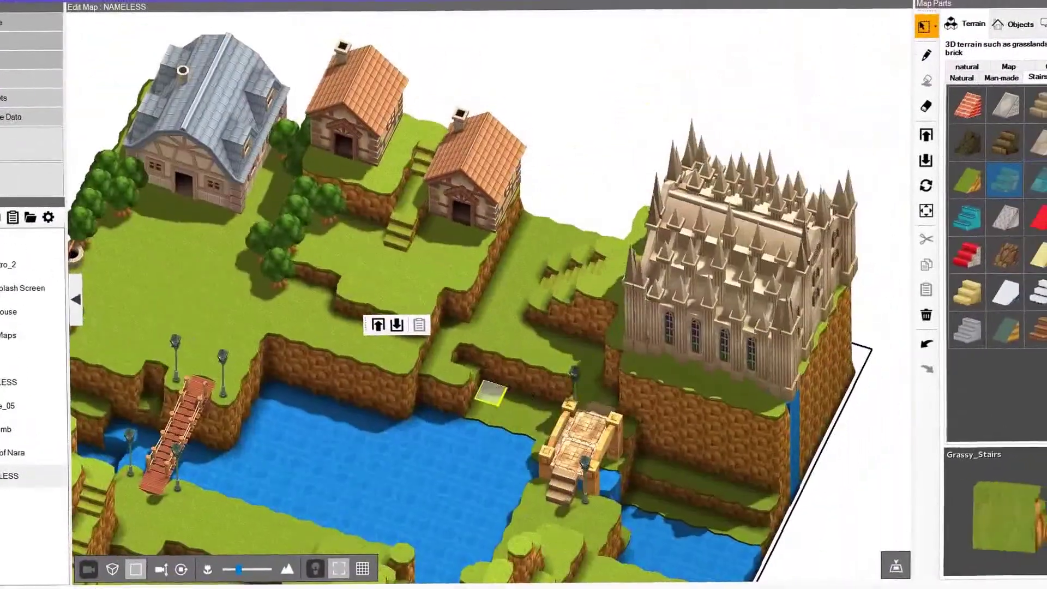
{"action": "left_click", "coordinate": [917, 55]}
{"action": "left_click", "coordinate": [496, 375]}
{"action": "left_click", "coordinate": [478, 348]}
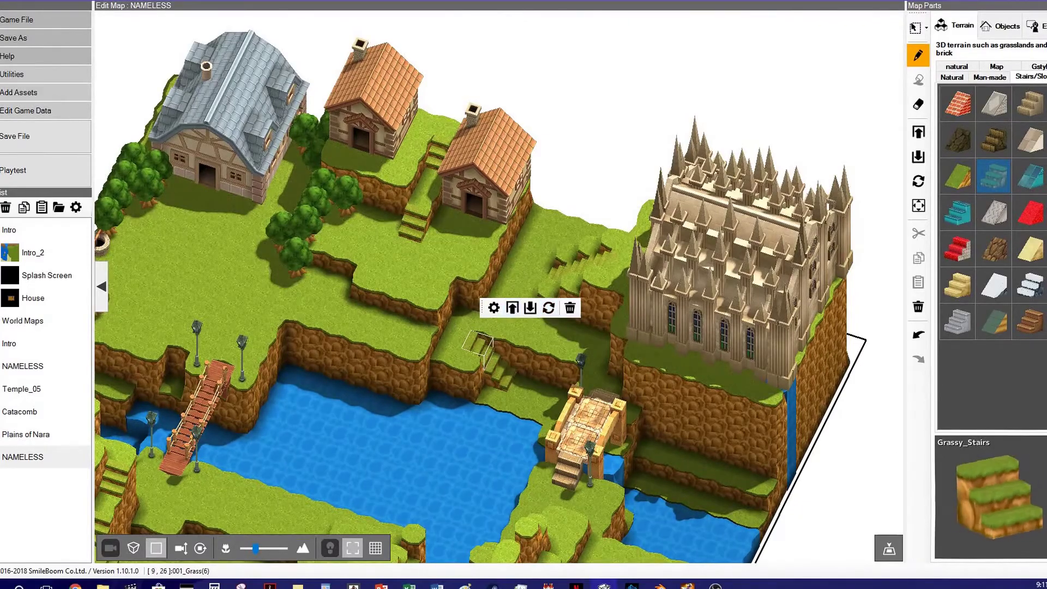
Step: Try a rotated HugeFace statue on the grass near the stone bridge
{"action": "left_click", "coordinate": [1000, 25]}
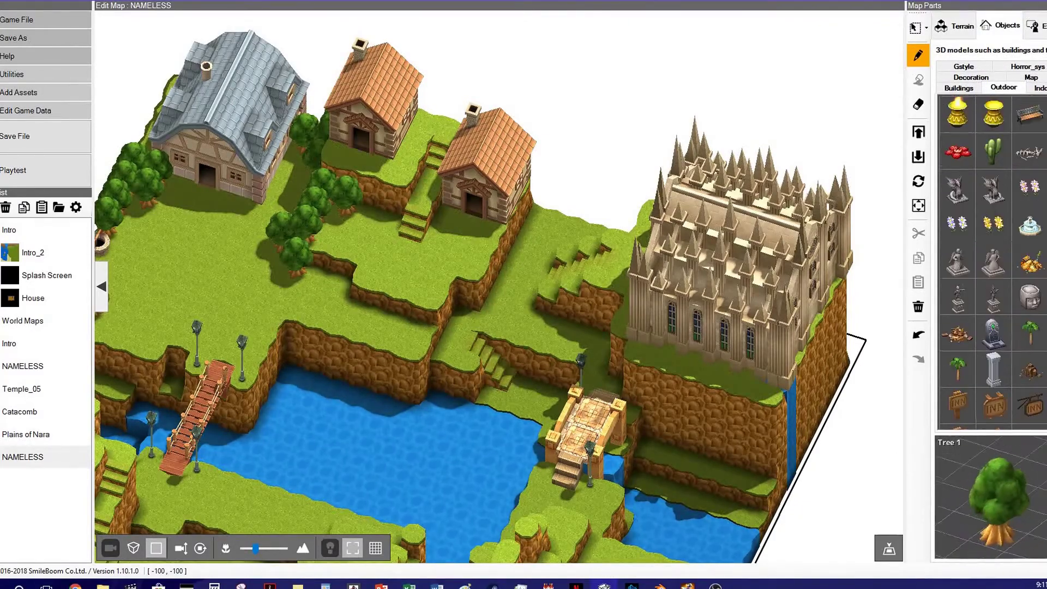
{"action": "scroll", "coordinate": [993, 261], "scroll_direction": "down", "scroll_amount": 8}
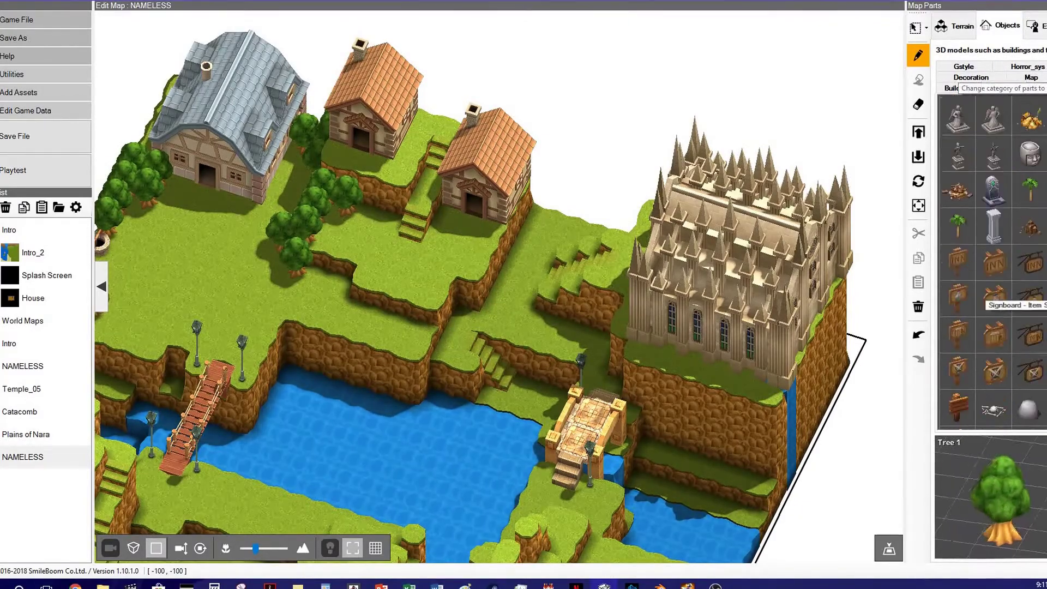
{"action": "scroll", "coordinate": [993, 262], "scroll_direction": "up", "scroll_amount": 8}
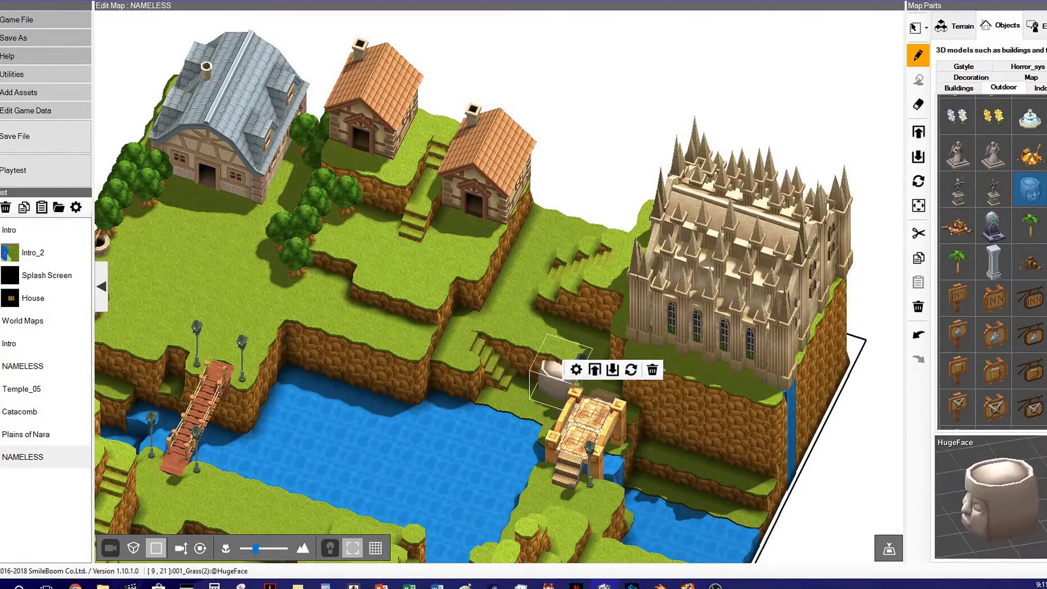
{"action": "left_click", "coordinate": [630, 369]}
{"action": "left_click", "coordinate": [584, 273]}
{"action": "left_click", "coordinate": [634, 350]}
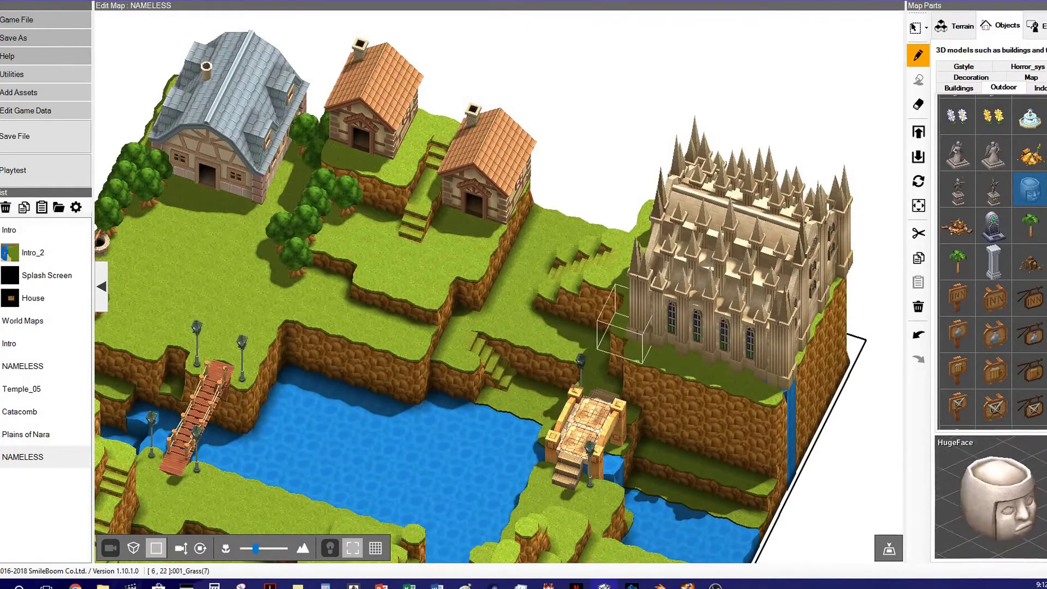
{"action": "scroll", "coordinate": [1005, 259], "scroll_direction": "down", "scroll_amount": 1}
{"action": "scroll", "coordinate": [993, 298], "scroll_direction": "up", "scroll_amount": 5}
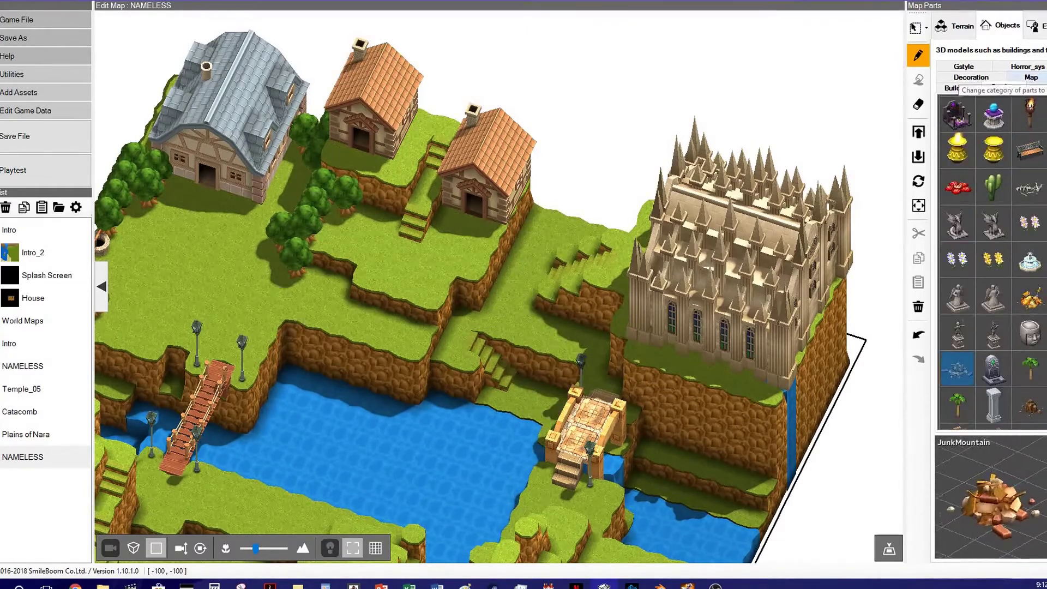
Step: Try placing a Boat on the river beside the stone bridge
{"action": "left_click", "coordinate": [965, 77]}
{"action": "left_click", "coordinate": [1003, 77]}
{"action": "left_click", "coordinate": [1040, 88]}
{"action": "left_click", "coordinate": [1003, 87]}
{"action": "left_click", "coordinate": [1030, 77]}
{"action": "scroll", "coordinate": [981, 266], "scroll_direction": "up", "scroll_amount": 3}
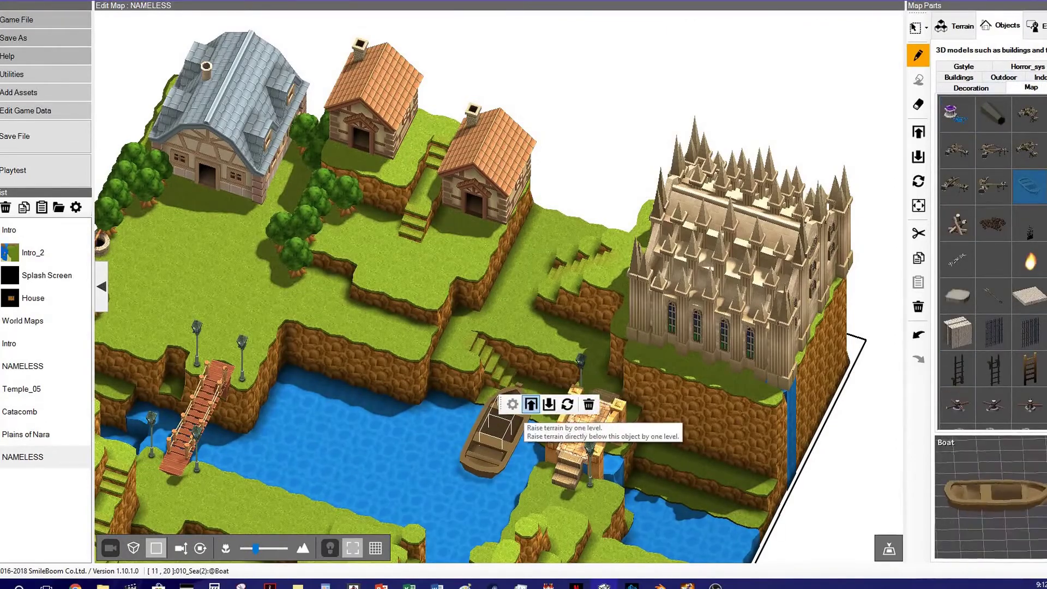
Step: Place Tree 1 objects beside the stone bridge's street light and at the base of the cathedral cliff
{"action": "left_click", "coordinate": [959, 76]}
{"action": "left_click", "coordinate": [1002, 87]}
{"action": "left_click", "coordinate": [970, 65]}
{"action": "left_click", "coordinate": [1003, 77]}
{"action": "scroll", "coordinate": [992, 261], "scroll_direction": "down", "scroll_amount": 3}
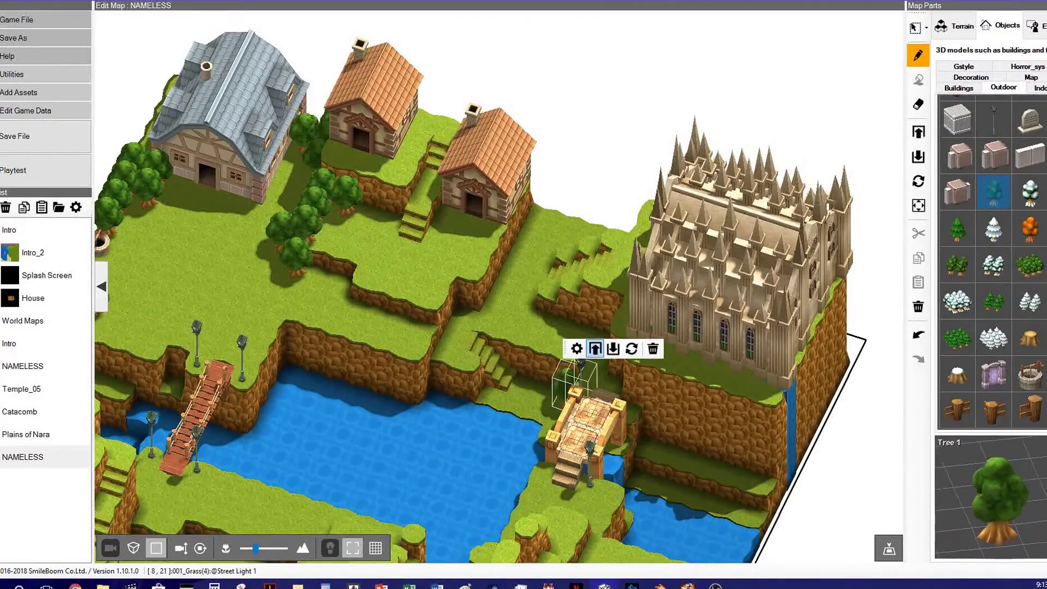
{"action": "key", "text": "Escape"}
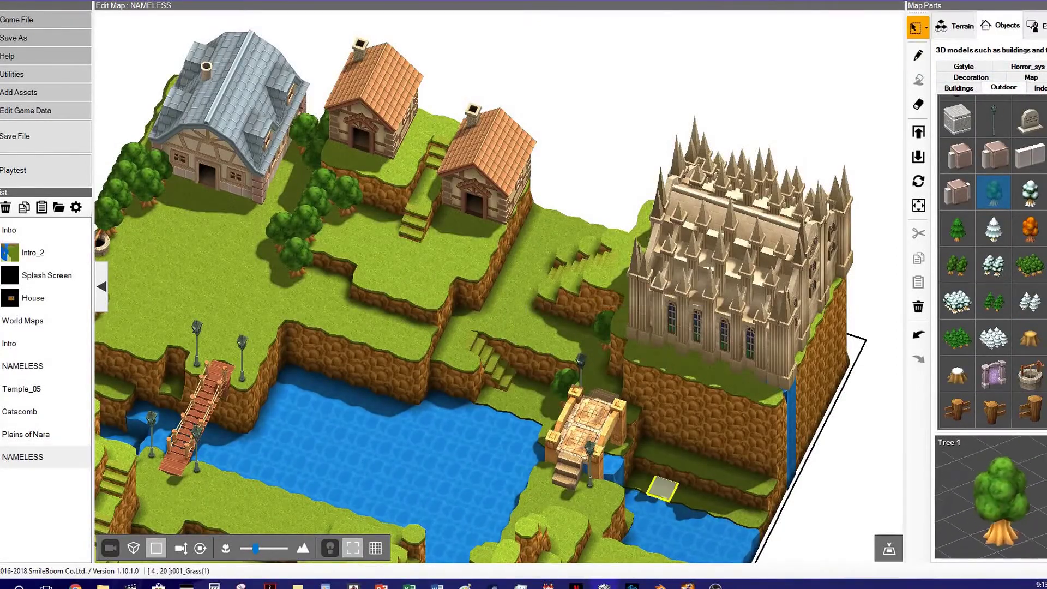
Step: Erase the well at the map edge in front of the large blue-roofed house
{"action": "mouse_move", "coordinate": [100, 242]}
{"action": "middle_mouse_down"}
{"action": "mouse_move", "coordinate": [246, 285]}
{"action": "mouse_move", "coordinate": [96, 297]}
{"action": "mouse_move", "coordinate": [287, 329]}
{"action": "middle_mouse_up"}
{"action": "key", "text": "e"}
{"action": "left_click_drag", "start_coordinate": [287, 327], "coordinate": [267, 357]}
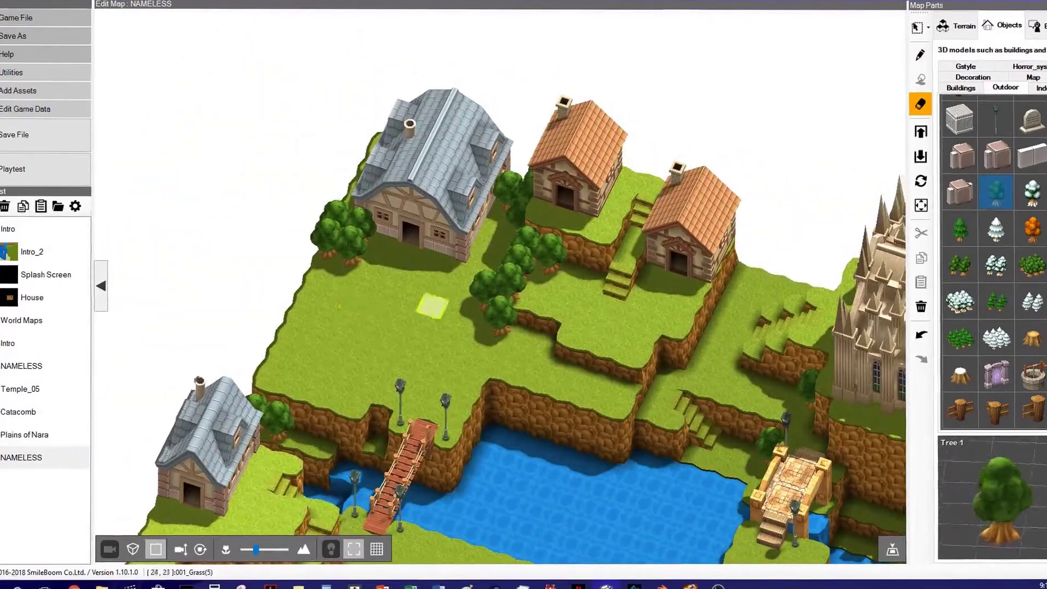
Step: Place a Private Dwelling 1 - S house on the open grass near the wooden bridge
{"action": "left_click", "coordinate": [961, 88]}
{"action": "left_click", "coordinate": [1032, 118]}
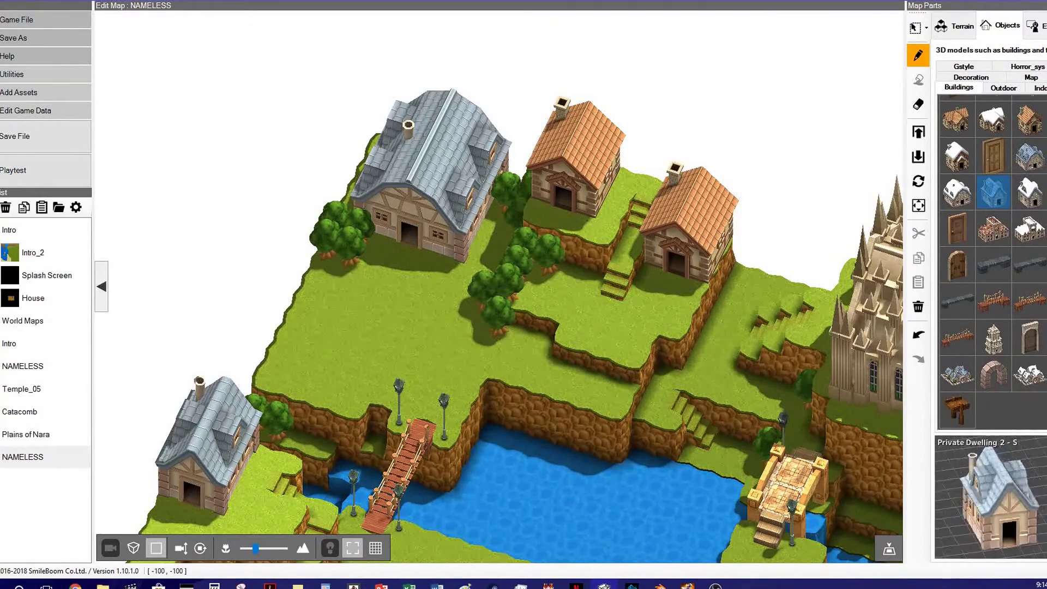
{"action": "scroll", "coordinate": [993, 197], "scroll_direction": "up", "scroll_amount": 2}
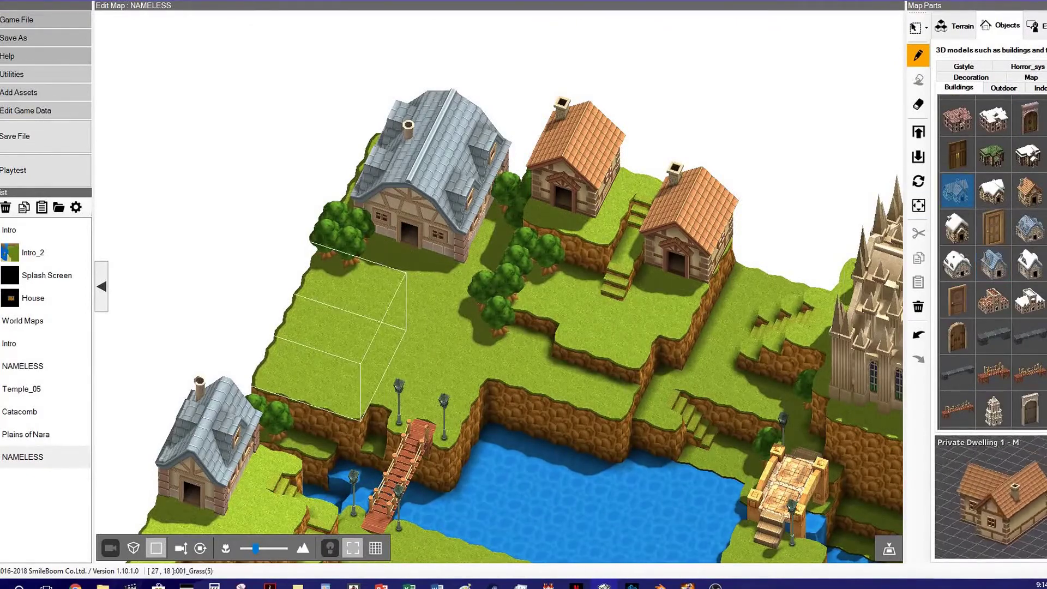
{"action": "left_click", "coordinate": [303, 349]}
{"action": "right_click_drag", "start_coordinate": [304, 349], "coordinate": [278, 103]}
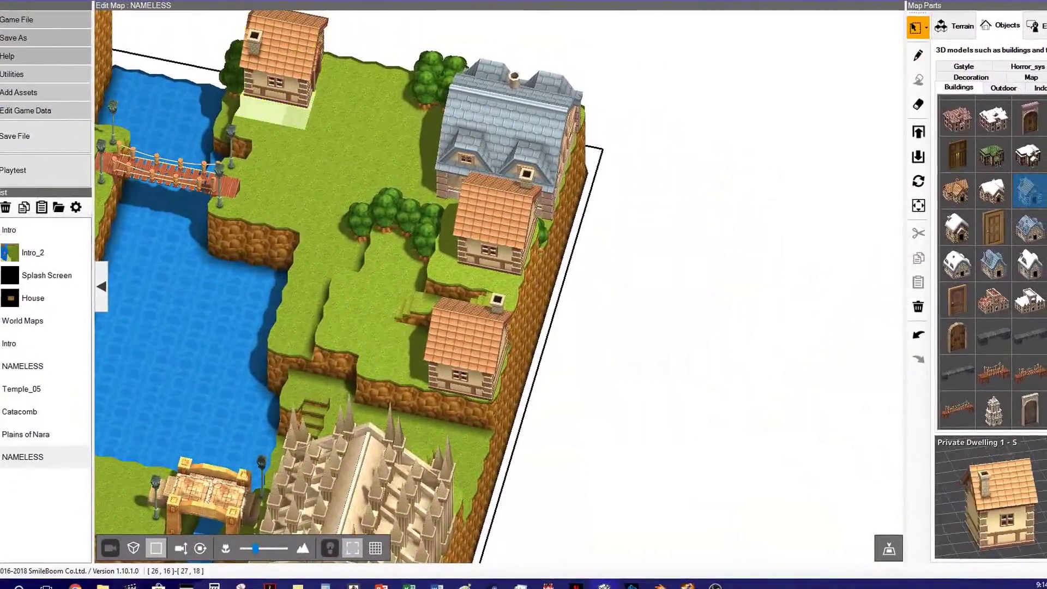
Step: Raise the rectangular area of ground around and beneath the new house by two levels
{"action": "left_click_drag", "start_coordinate": [354, 64], "coordinate": [246, 112]}
{"action": "left_click", "coordinate": [270, 68]}
{"action": "left_click", "coordinate": [270, 67]}
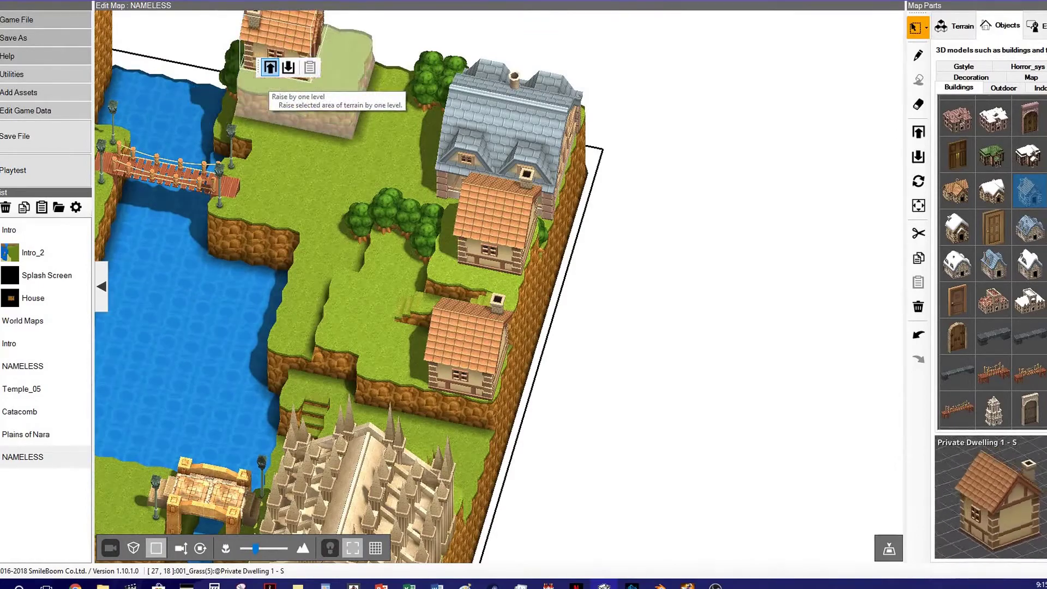
Step: Lower the tiles at the corner of the new house's platform and place Grassy_Stairs in the resulting notches
{"action": "left_click", "coordinate": [354, 61]}
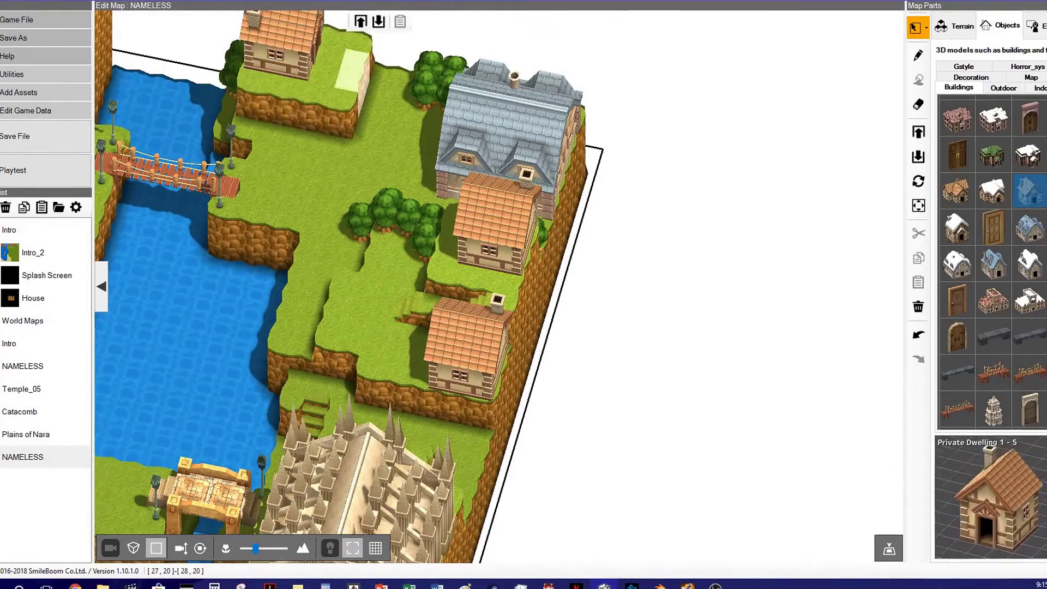
{"action": "left_click", "coordinate": [371, 24]}
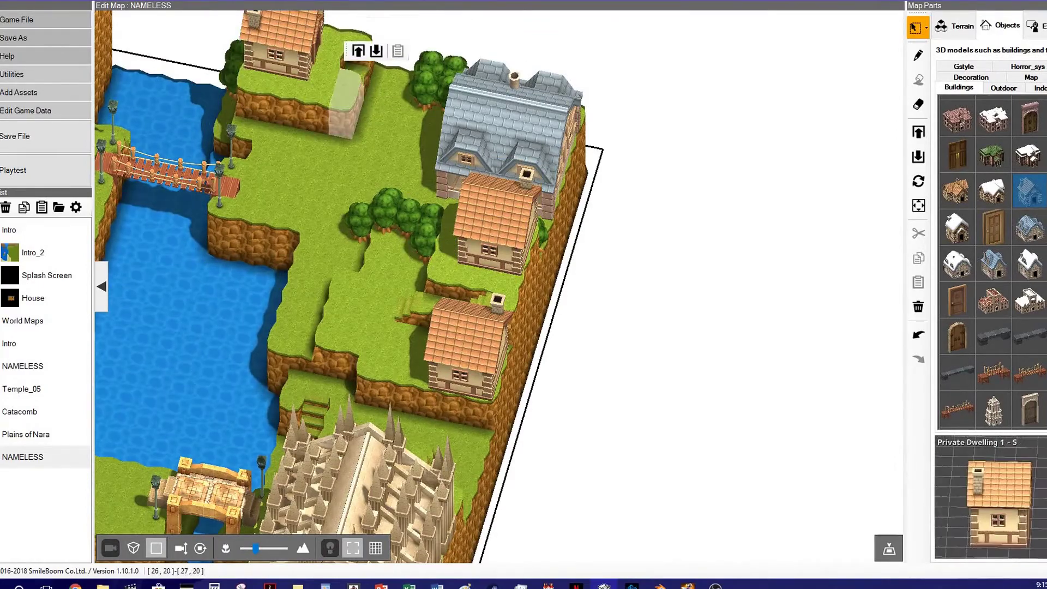
{"action": "left_click", "coordinate": [376, 50]}
{"action": "right_click", "coordinate": [328, 135]}
{"action": "left_click", "coordinate": [955, 26]}
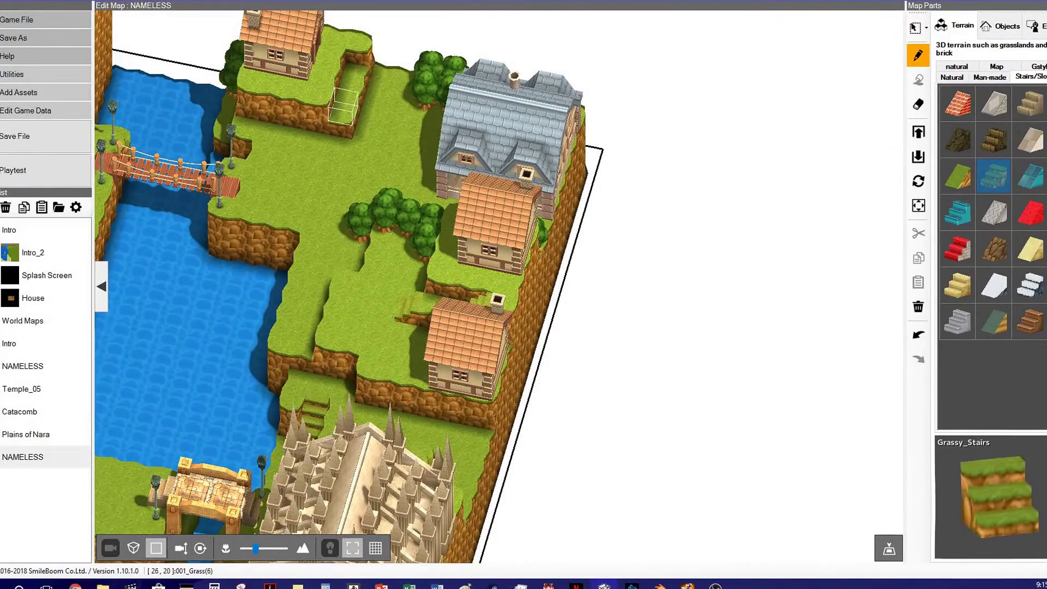
{"action": "right_click", "coordinate": [374, 111]}
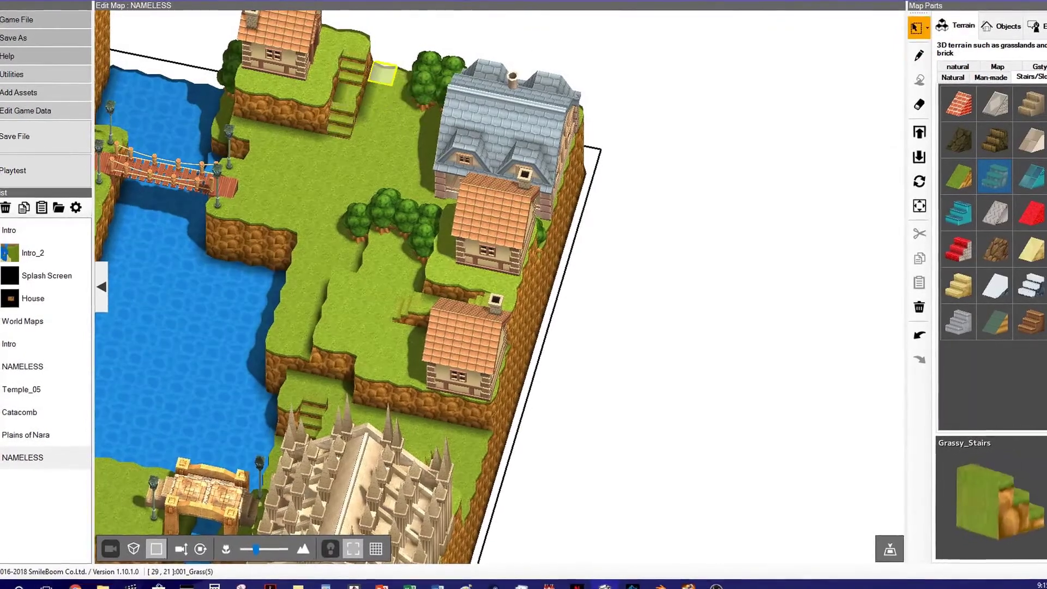
Step: Raise the strip of ground running alongside the new house's stairs
{"action": "left_click_drag", "start_coordinate": [382, 75], "coordinate": [366, 123]}
{"action": "left_click", "coordinate": [374, 86]}
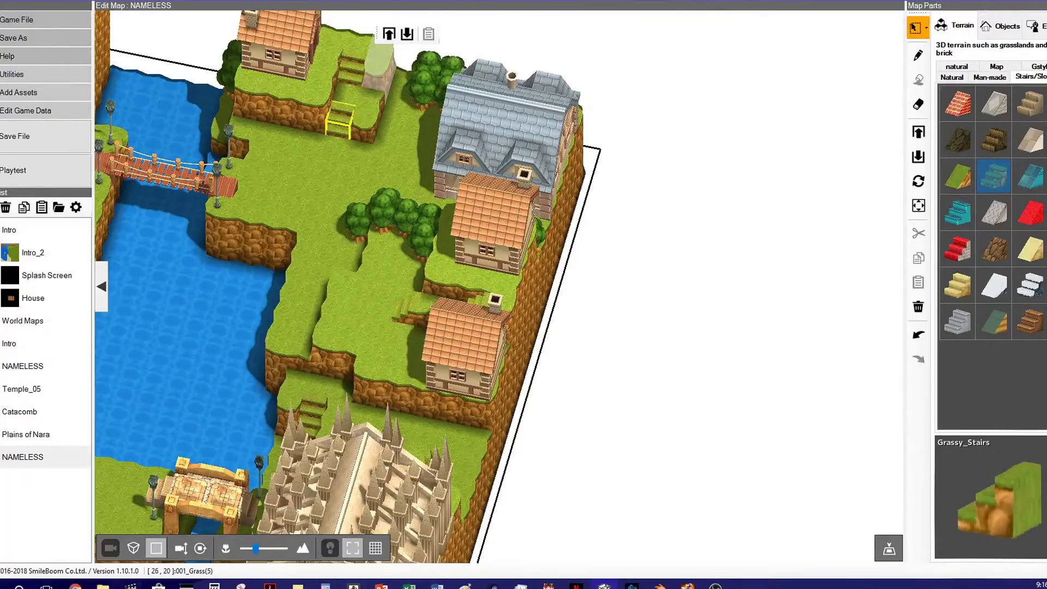
{"action": "left_click", "coordinate": [335, 146]}
Step: Lower a rectangular section of the terraced hill across the river
{"action": "middle_click_drag", "start_coordinate": [385, 207], "coordinate": [434, 229]}
{"action": "left_click_drag", "start_coordinate": [414, 205], "coordinate": [467, 396]}
{"action": "left_click", "coordinate": [504, 366]}
{"action": "left_click", "coordinate": [486, 367]}
{"action": "left_click", "coordinate": [458, 254]}
Step: Select the ground by elevation and level the stepped terraces of the plateau between the two river channels
{"action": "left_click", "coordinate": [925, 27]}
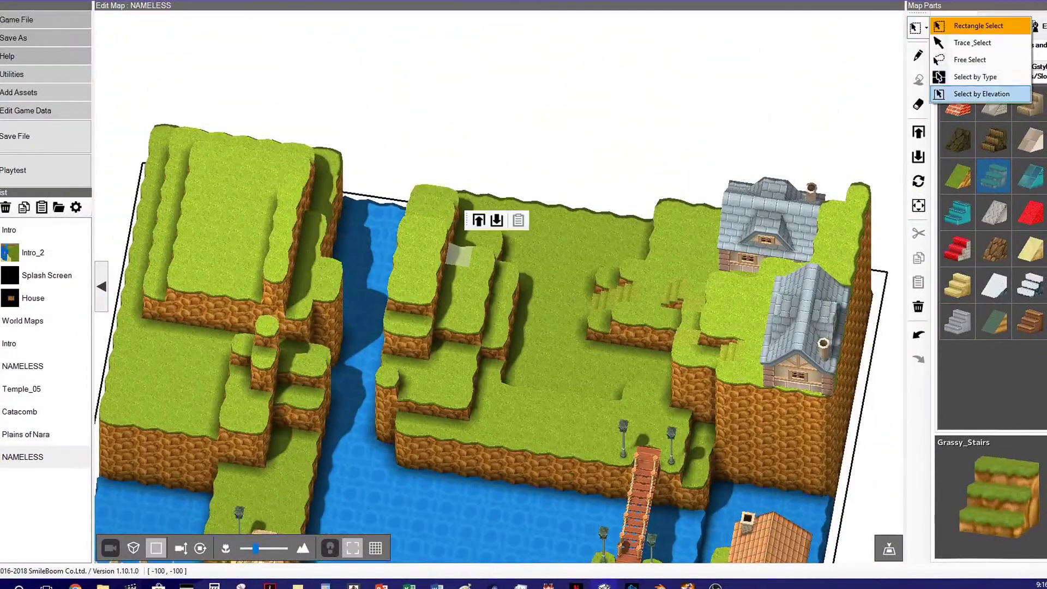
{"action": "left_click", "coordinate": [982, 94]}
{"action": "left_click", "coordinate": [456, 226]}
{"action": "left_click", "coordinate": [485, 298]}
{"action": "left_click", "coordinate": [498, 257]}
{"action": "left_click", "coordinate": [567, 278]}
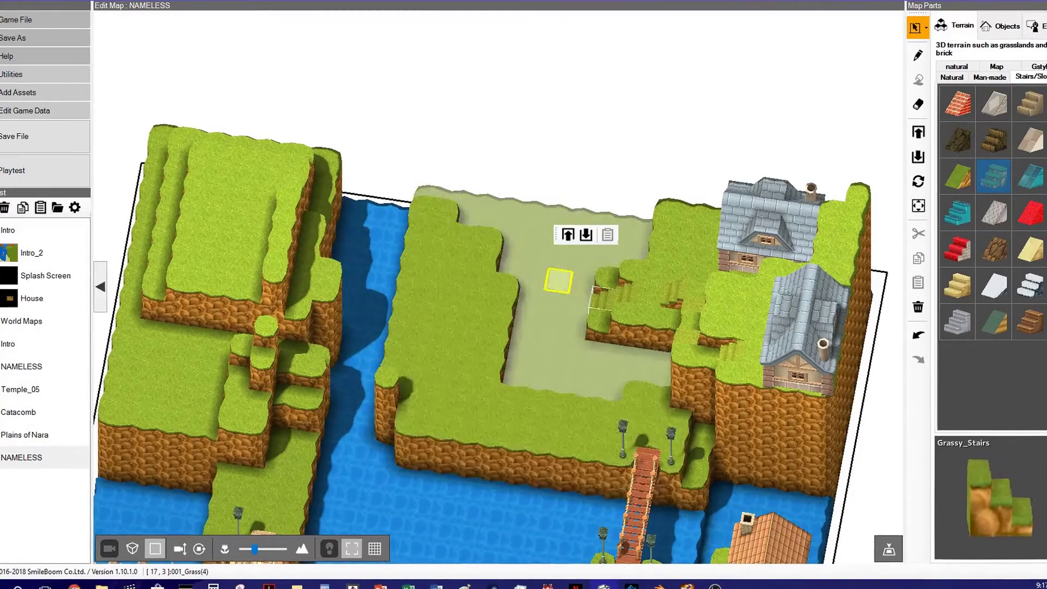
Step: Level the terraced hill across the narrow channel and match the plateau's corner block to the surrounding ground
{"action": "right_click", "coordinate": [444, 297]}
{"action": "left_click", "coordinate": [293, 249]}
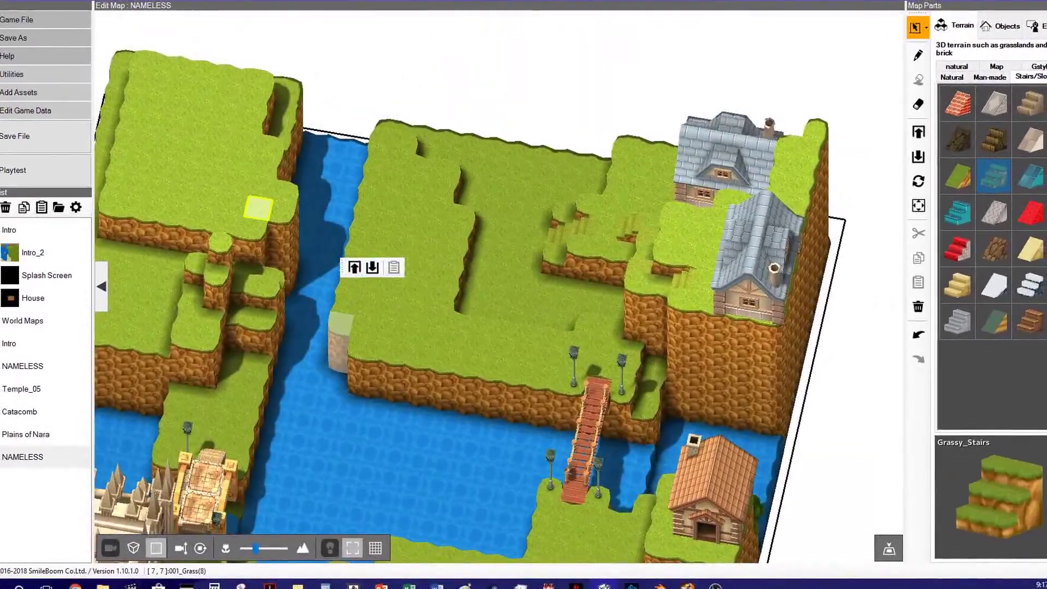
{"action": "right_click", "coordinate": [410, 234]}
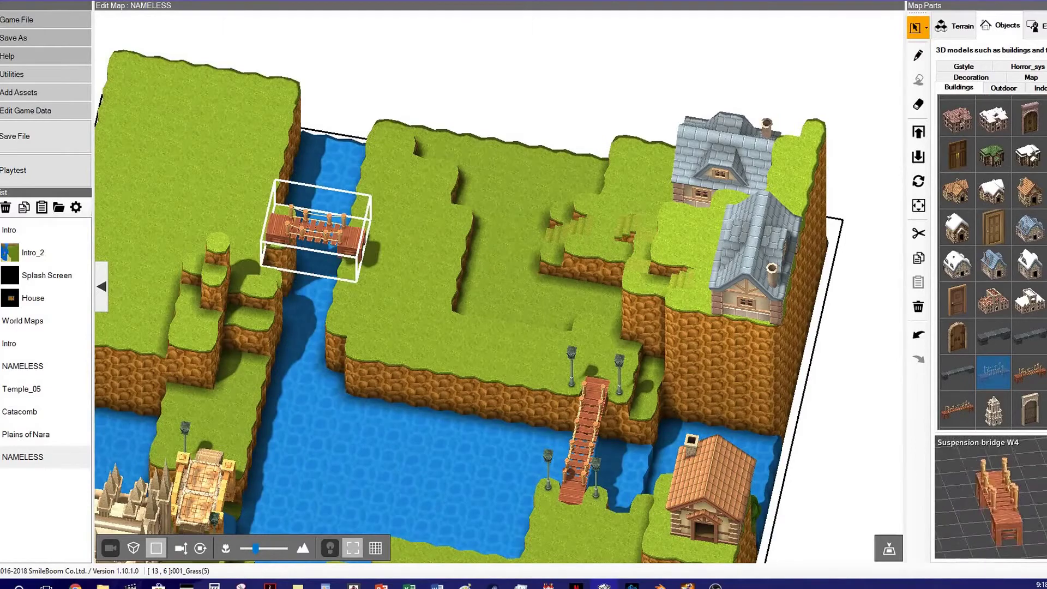
Step: Place a Suspension bridge W4 across the narrow channel between the two levelled plateaus and check its fit
{"action": "left_click", "coordinate": [319, 237]}
{"action": "left_click", "coordinate": [274, 192]}
{"action": "left_click", "coordinate": [924, 33]}
{"action": "left_click", "coordinate": [939, 72]}
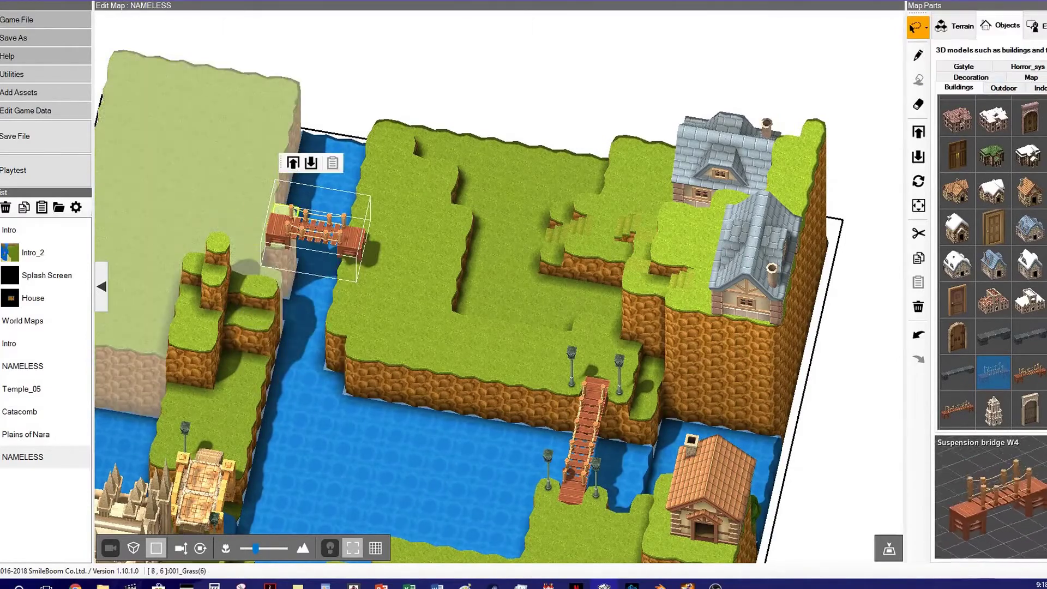
{"action": "left_click", "coordinate": [272, 215]}
{"action": "scroll", "coordinate": [289, 256], "scroll_direction": "up", "scroll_amount": 3}
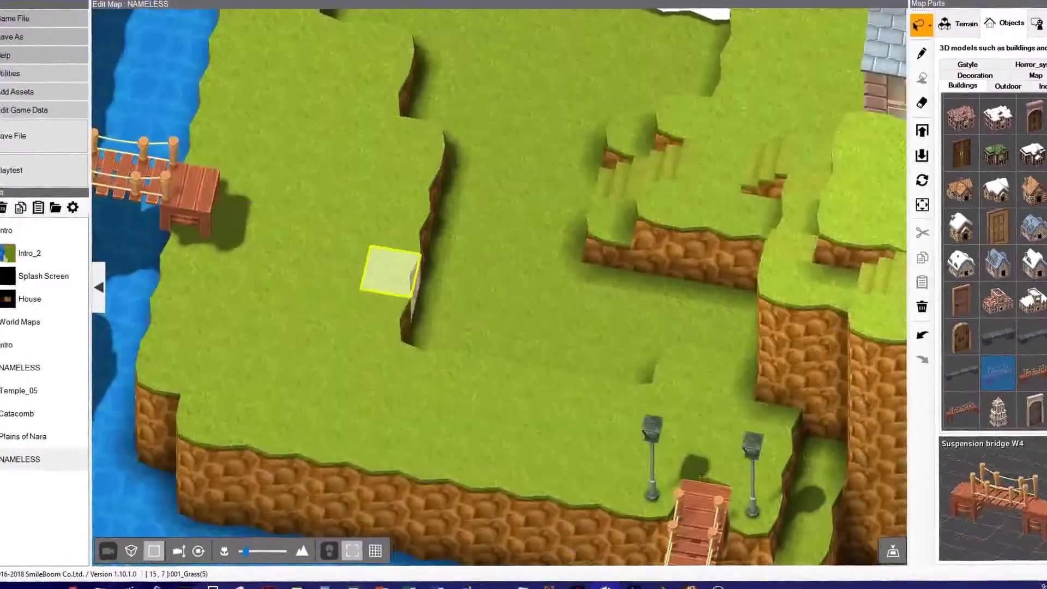
{"action": "scroll", "coordinate": [126, 206], "scroll_direction": "down", "scroll_amount": 2}
{"action": "middle_click_drag", "start_coordinate": [126, 206], "coordinate": [599, 164]}
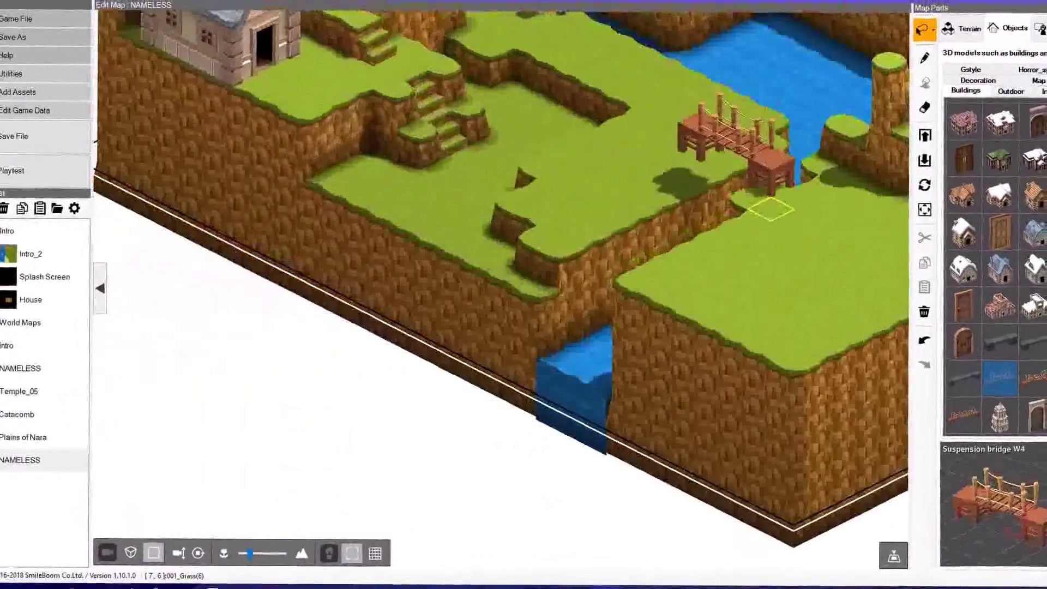
Step: Select the far plateau by elevation and lower it by one level
{"action": "left_click", "coordinate": [933, 30]}
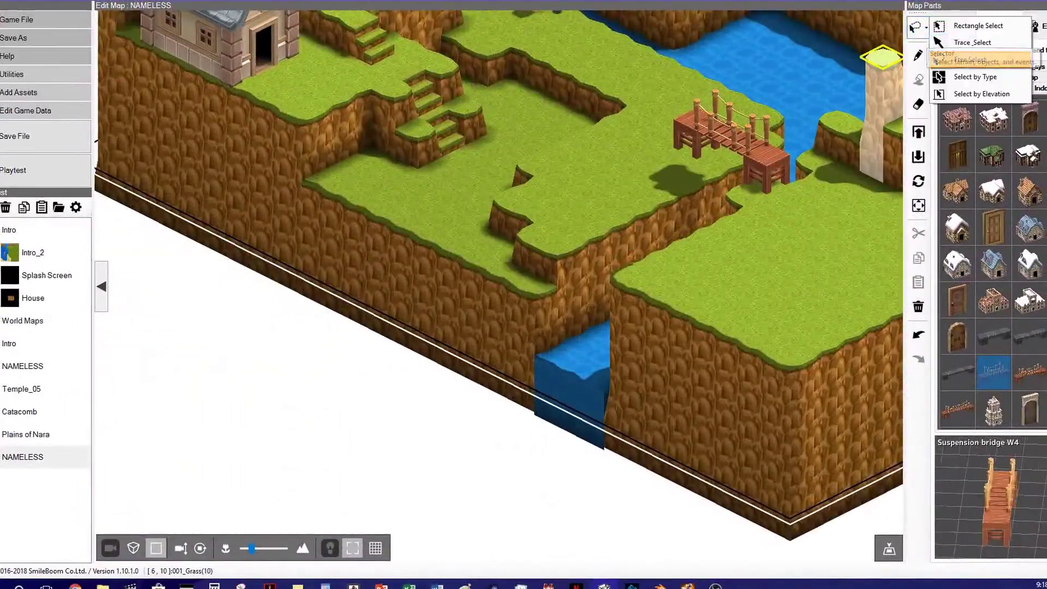
{"action": "left_click", "coordinate": [970, 96]}
{"action": "left_click", "coordinate": [808, 238]}
{"action": "left_click", "coordinate": [842, 197]}
{"action": "right_click", "coordinate": [807, 252]}
Step: Place Castle_Stairs at both ends of the new suspension bridge
{"action": "left_click", "coordinate": [753, 329]}
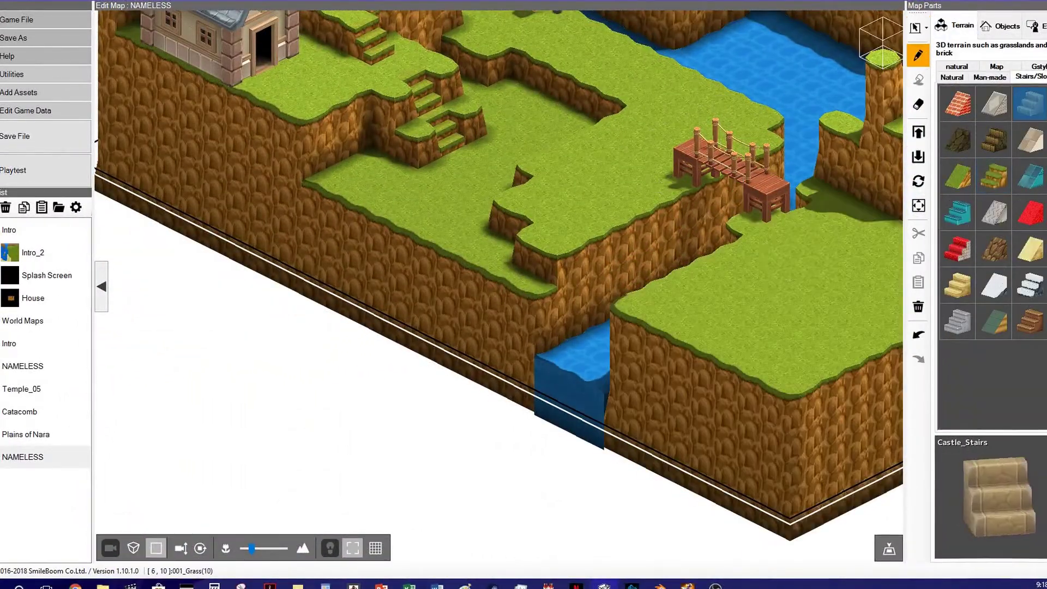
{"action": "left_click", "coordinate": [783, 207]}
{"action": "left_click", "coordinate": [667, 154]}
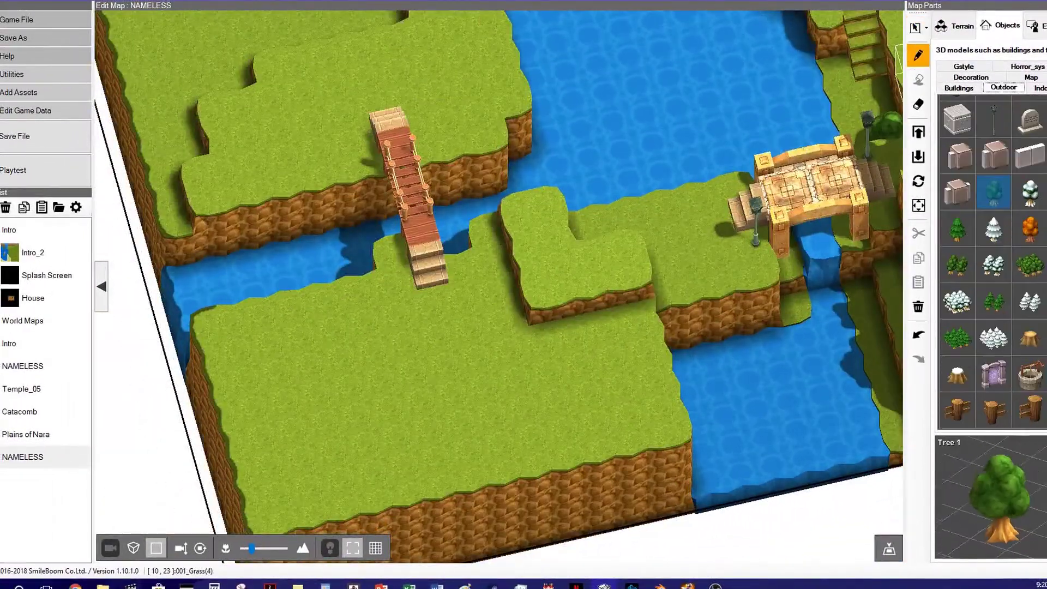
Step: Try placing the Alter_L outdoor object on the wide plateau beyond the suspension bridge
{"action": "scroll", "coordinate": [1028, 270], "scroll_direction": "down", "scroll_amount": 5}
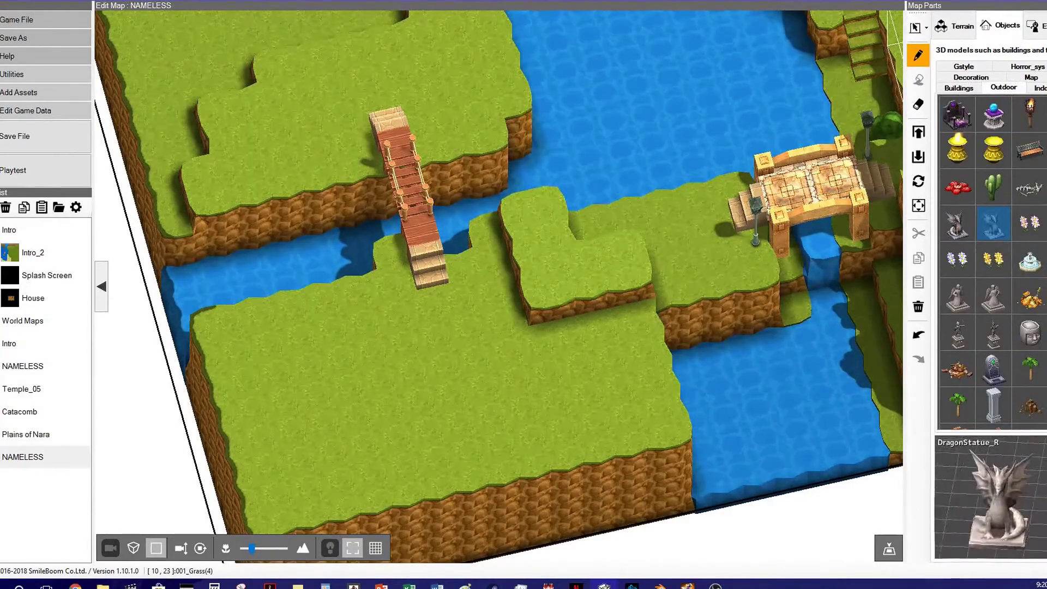
{"action": "left_click", "coordinate": [956, 114]}
{"action": "left_click", "coordinate": [373, 416]}
{"action": "left_click", "coordinate": [476, 397]}
Step: Select a large rectangle of the wide plateau beyond the suspension bridge and raise it by one level
{"action": "left_click", "coordinate": [921, 28]}
{"action": "left_click", "coordinate": [962, 26]}
{"action": "left_click_drag", "start_coordinate": [213, 351], "coordinate": [667, 403]}
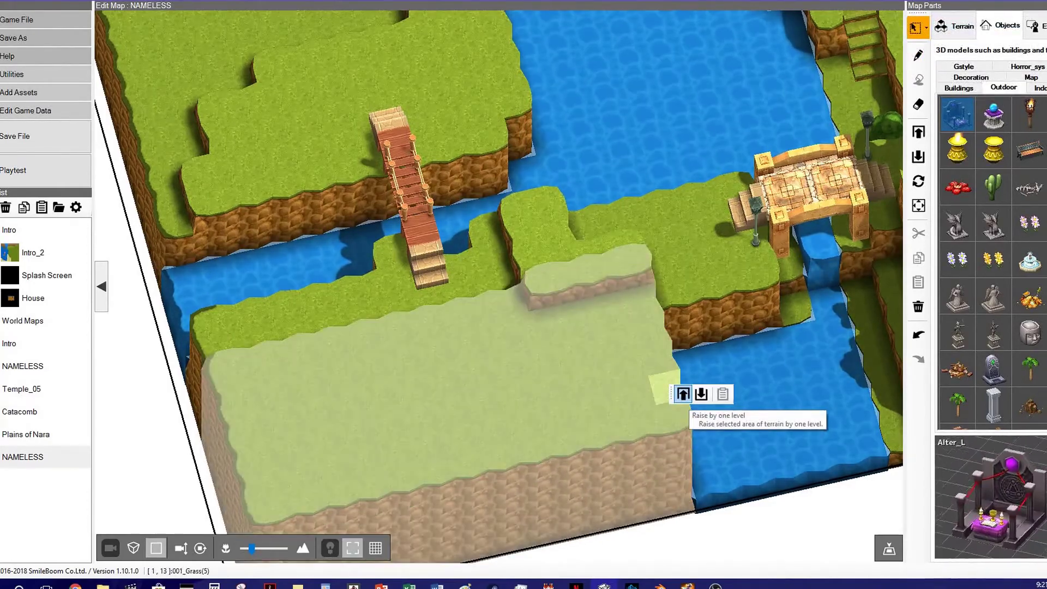
{"action": "left_click", "coordinate": [683, 394]}
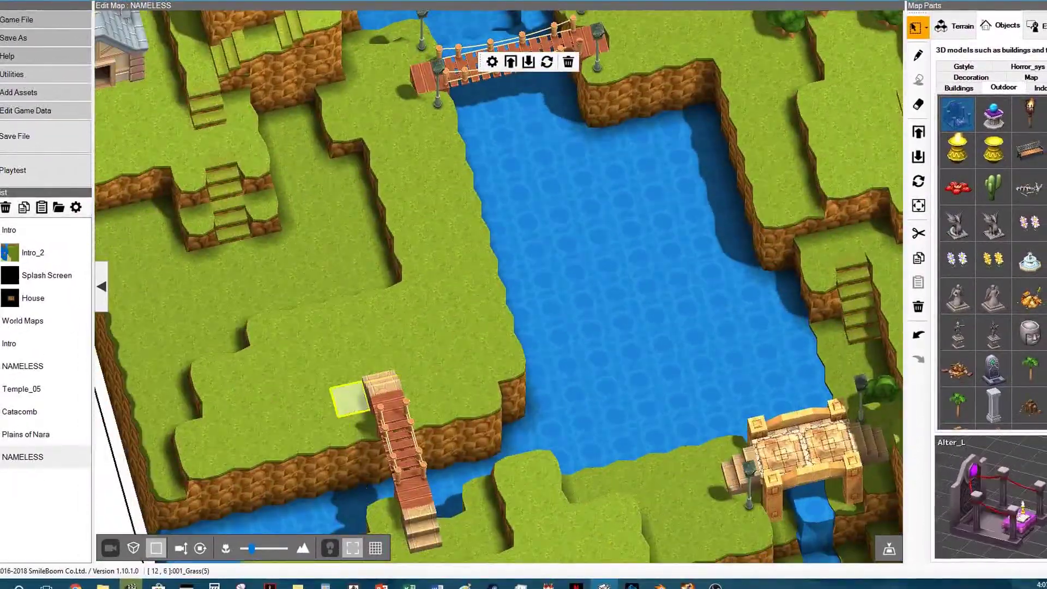
Step: Raise the tile above the grassy stairs beside the small orange-roofed house to extend the upper terrace
{"action": "right_click_drag", "start_coordinate": [854, 276], "coordinate": [561, 476]}
{"action": "left_click", "coordinate": [612, 273]}
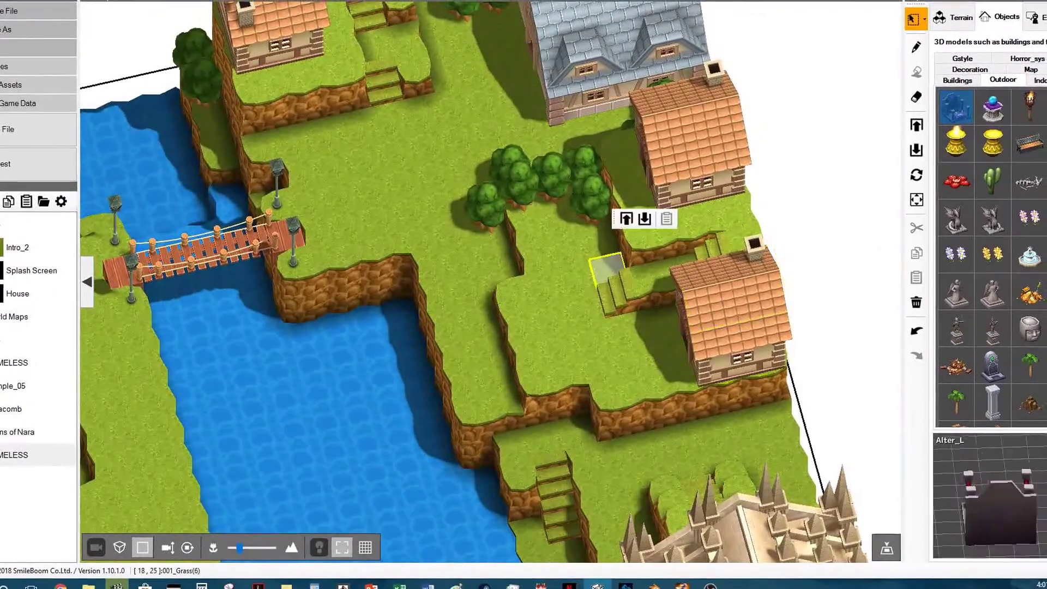
{"action": "left_click", "coordinate": [626, 218]}
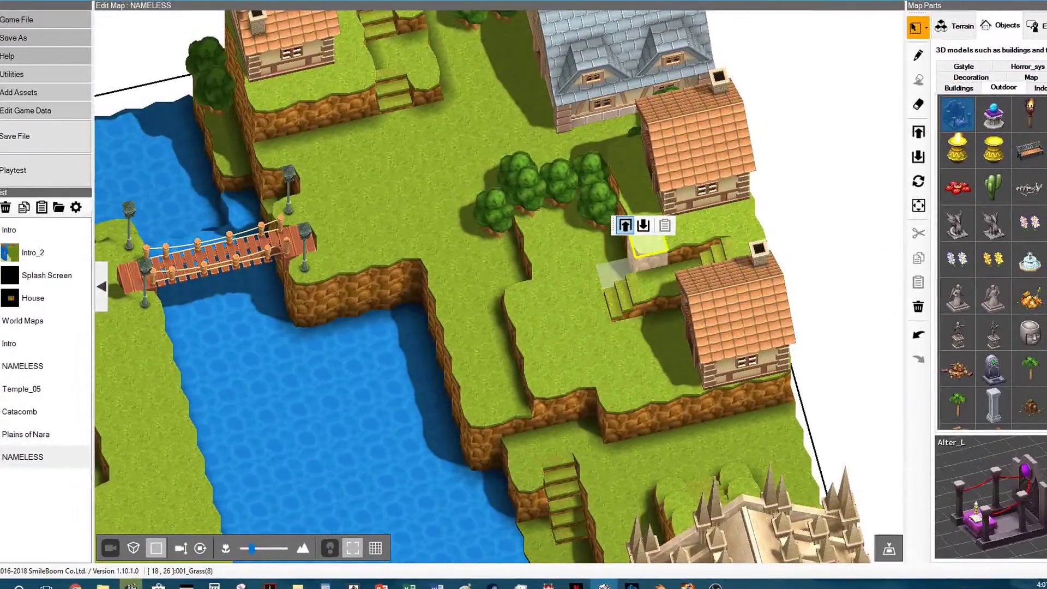
{"action": "left_click", "coordinate": [626, 225]}
Step: Erase along the ground in front of the large slate-roofed house and switch to the terrain parts
{"action": "right_click_drag", "start_coordinate": [671, 355], "coordinate": [759, 419]}
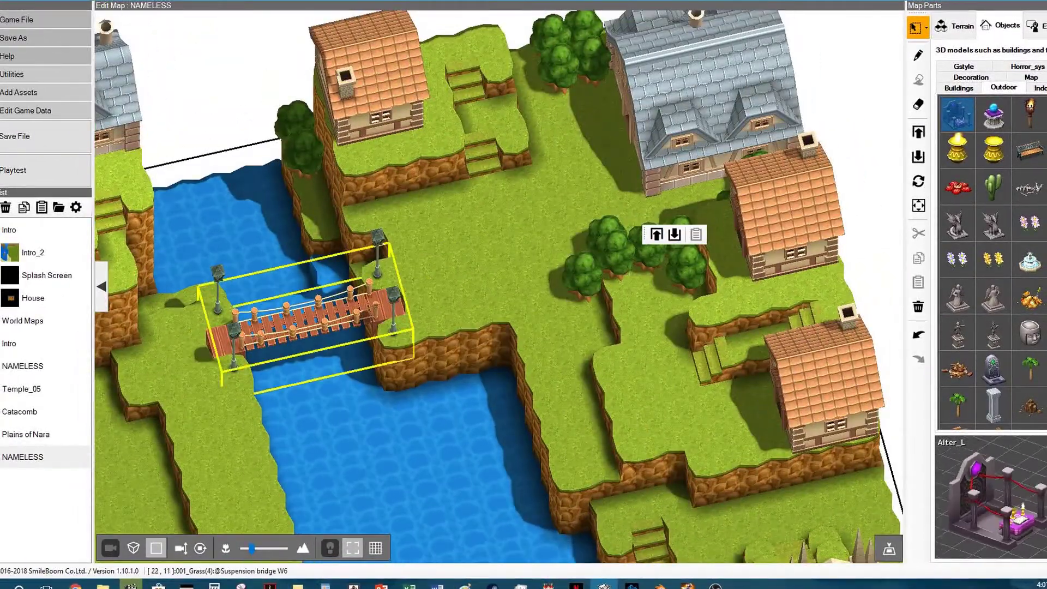
{"action": "right_click_drag", "start_coordinate": [633, 216], "coordinate": [558, 339]}
{"action": "middle_click_drag", "start_coordinate": [558, 339], "coordinate": [657, 329]}
{"action": "left_click", "coordinate": [655, 161]}
{"action": "right_click_drag", "start_coordinate": [654, 160], "coordinate": [667, 361]}
{"action": "left_click", "coordinate": [918, 104]}
{"action": "left_click_drag", "start_coordinate": [568, 341], "coordinate": [603, 340]}
{"action": "left_click", "coordinate": [954, 25]}
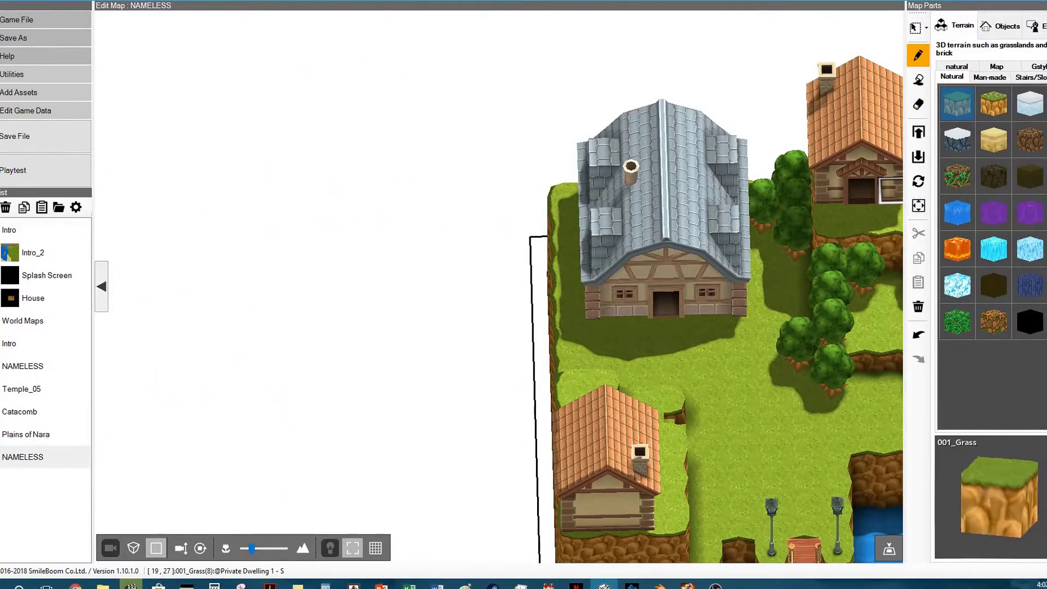
Step: Raise the rectangular area under the large slate-roofed house and its neighbouring trees several levels into a high platform
{"action": "left_click", "coordinate": [915, 27]}
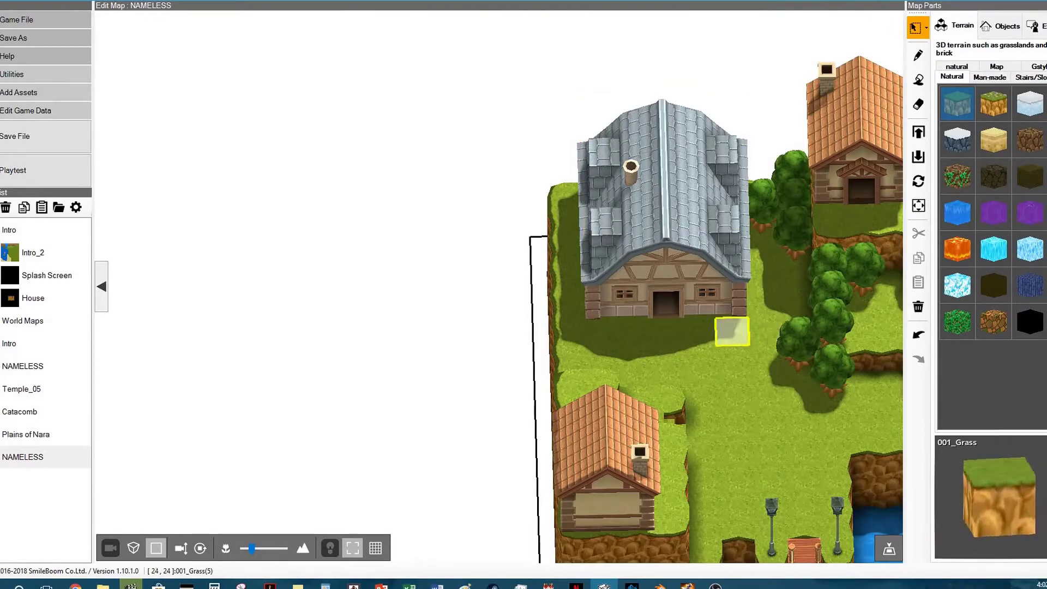
{"action": "left_click", "coordinate": [797, 285]}
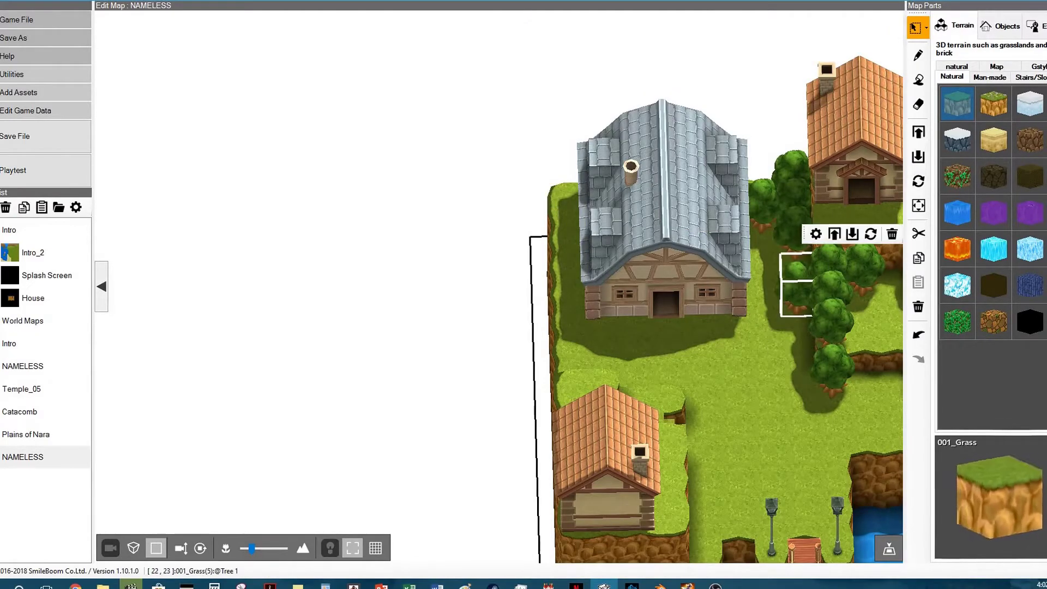
{"action": "left_click_drag", "start_coordinate": [568, 334], "coordinate": [799, 191]}
{"action": "left_click", "coordinate": [821, 127]}
{"action": "left_click", "coordinate": [820, 127]}
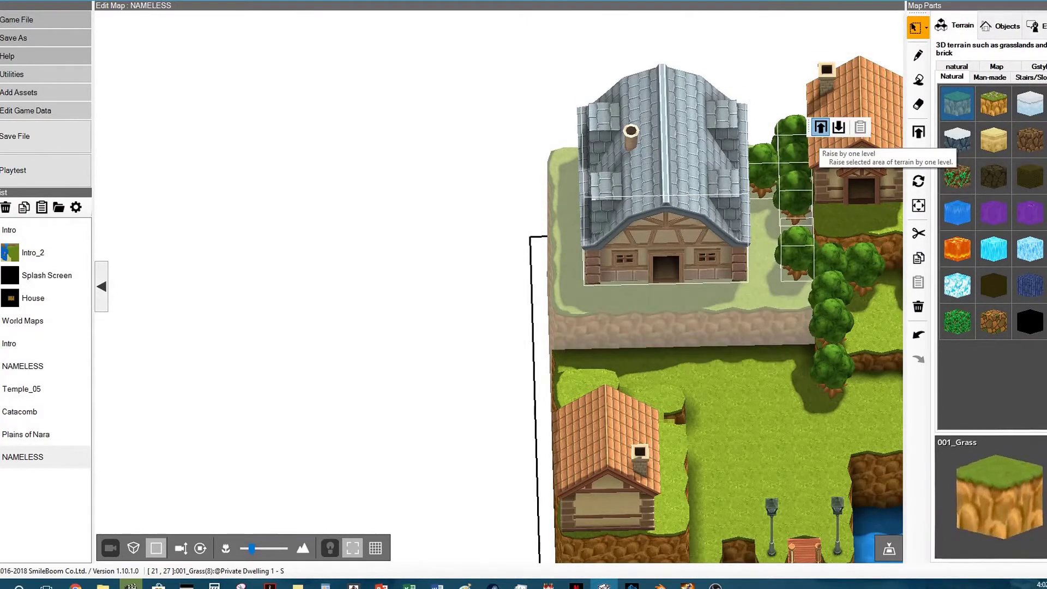
{"action": "left_click", "coordinate": [821, 127]}
{"action": "left_click", "coordinate": [820, 127]}
{"action": "left_click", "coordinate": [820, 127]}
{"action": "left_click", "coordinate": [763, 187]}
Step: Raise the strip of ground in front of the large house to form a terrace one level below its platform
{"action": "left_click_drag", "start_coordinate": [568, 363], "coordinate": [608, 383]}
{"action": "left_click", "coordinate": [812, 307]}
{"action": "left_click", "coordinate": [811, 307]}
{"action": "left_click", "coordinate": [811, 306]}
{"action": "left_click", "coordinate": [812, 307]}
Step: Raise the next outer strip of ground as a lower terrace below the large house
{"action": "middle_click_drag", "start_coordinate": [767, 386], "coordinate": [537, 388]}
{"action": "left_click_drag", "start_coordinate": [368, 393], "coordinate": [486, 537]}
{"action": "left_click", "coordinate": [506, 493]}
{"action": "left_click", "coordinate": [506, 492]}
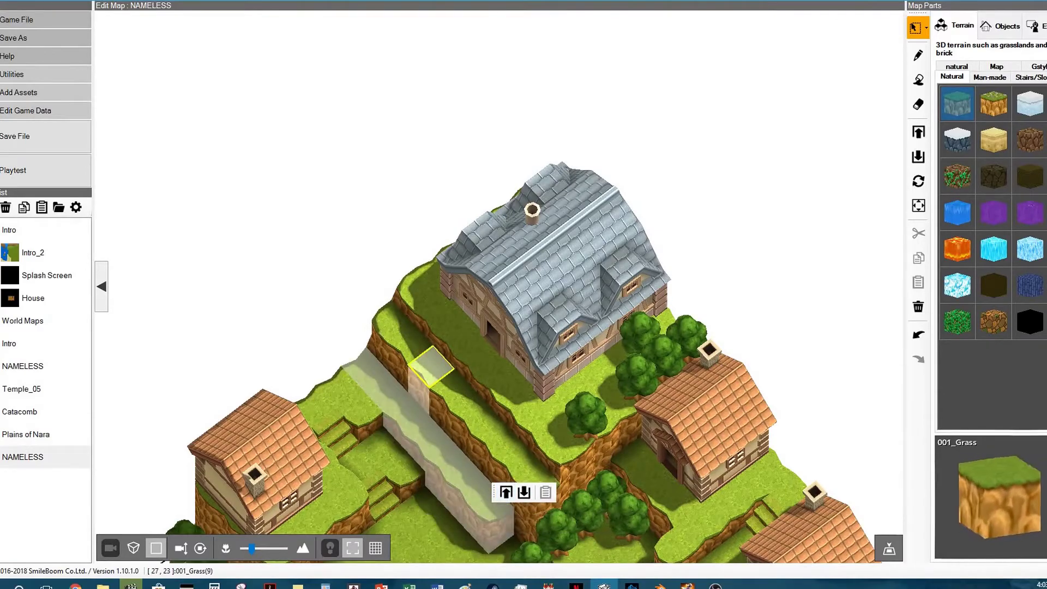
Step: Adjust the tiles at the open end of the upper terrace and place Grassy_Stairs down from the house platform
{"action": "left_click", "coordinate": [514, 459]}
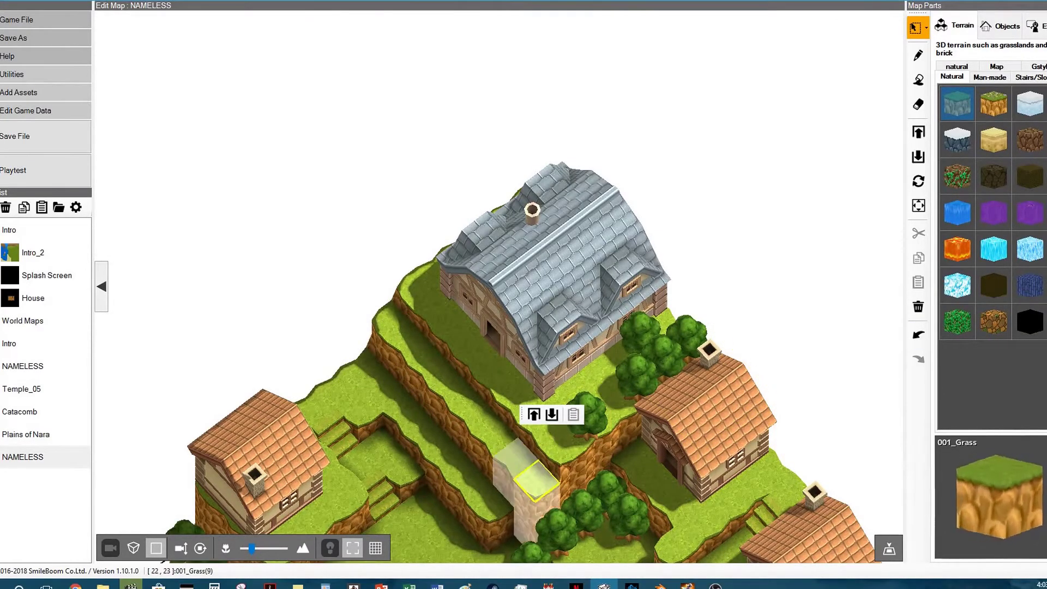
{"action": "left_click", "coordinate": [530, 445]}
{"action": "left_click", "coordinate": [567, 403]}
{"action": "key", "text": "ctrl+z"}
{"action": "left_click", "coordinate": [498, 461]}
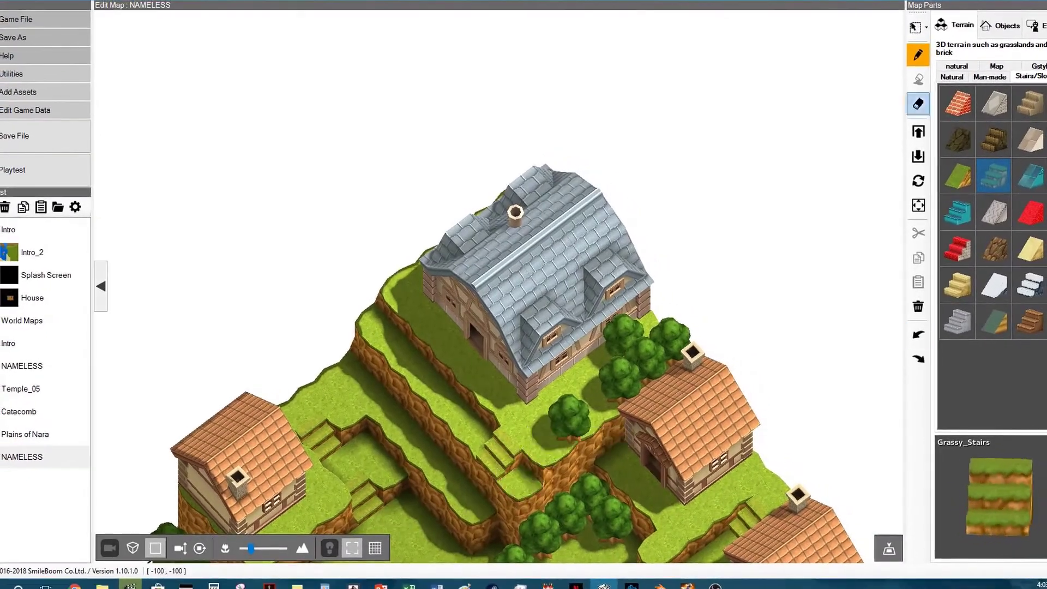
Step: Raise the tiles around the new grassy stairs to the level of the house platform
{"action": "left_click", "coordinate": [916, 27]}
{"action": "left_click", "coordinate": [519, 479]}
{"action": "left_click", "coordinate": [547, 427]}
{"action": "left_click", "coordinate": [469, 433]}
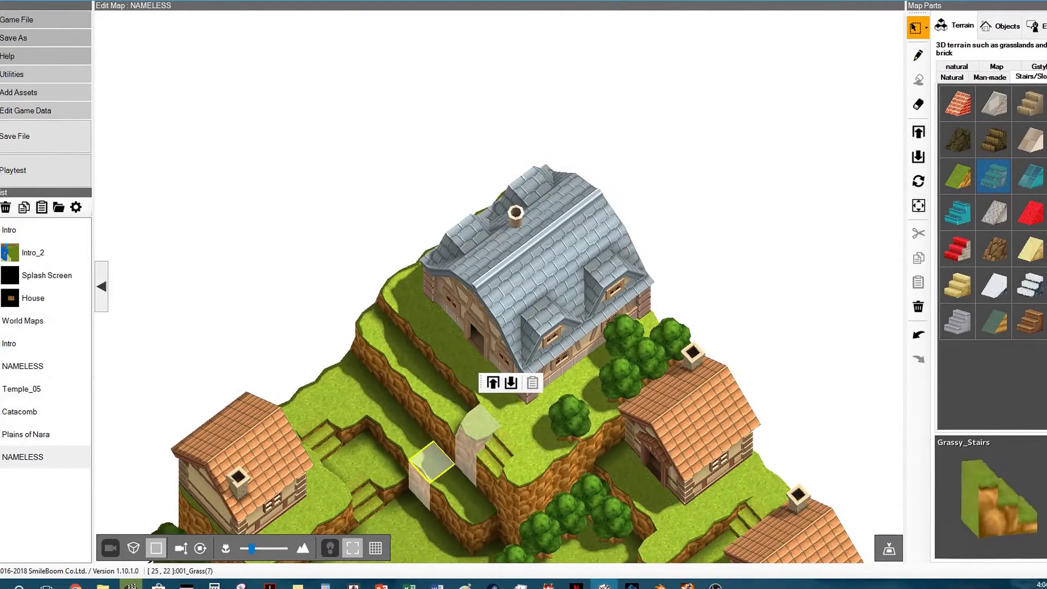
Step: Raise the lower terrace strip below the grassy stairs closer to the upper terrace
{"action": "right_click", "coordinate": [479, 436]}
{"action": "left_click_drag", "start_coordinate": [473, 507], "coordinate": [386, 417]}
{"action": "left_click", "coordinate": [474, 451]}
{"action": "middle_click_drag", "start_coordinate": [474, 451], "coordinate": [445, 453]}
Step: Try placing Grassy_Stairs on the end tile of the lower terrace, and delete them in favour of grass
{"action": "left_click", "coordinate": [440, 489]}
{"action": "left_click", "coordinate": [917, 55]}
{"action": "left_click", "coordinate": [444, 491]}
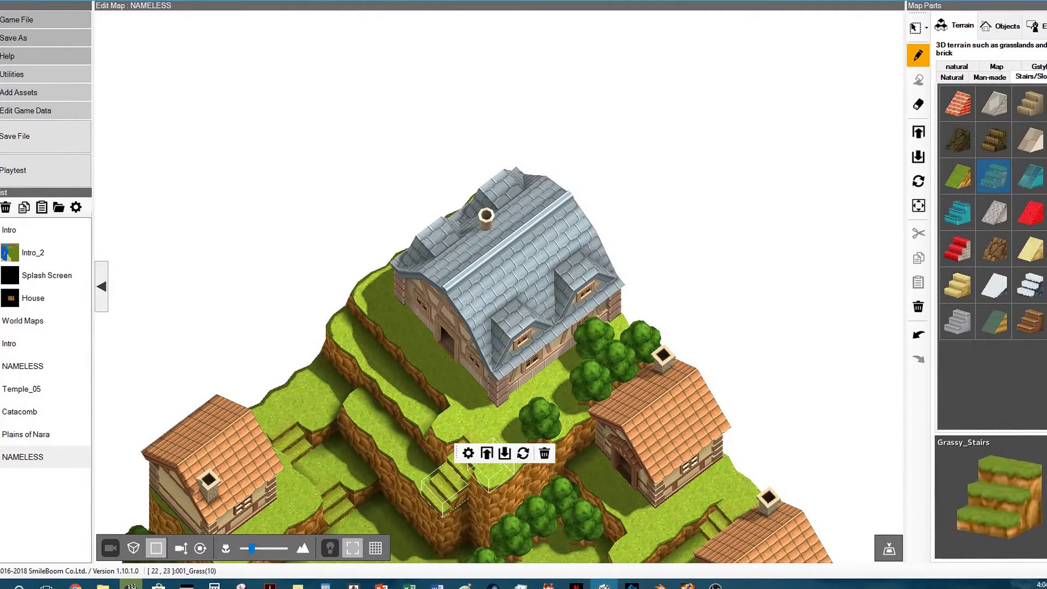
{"action": "left_click", "coordinate": [438, 487]}
{"action": "left_click", "coordinate": [537, 448]}
{"action": "left_click", "coordinate": [952, 77]}
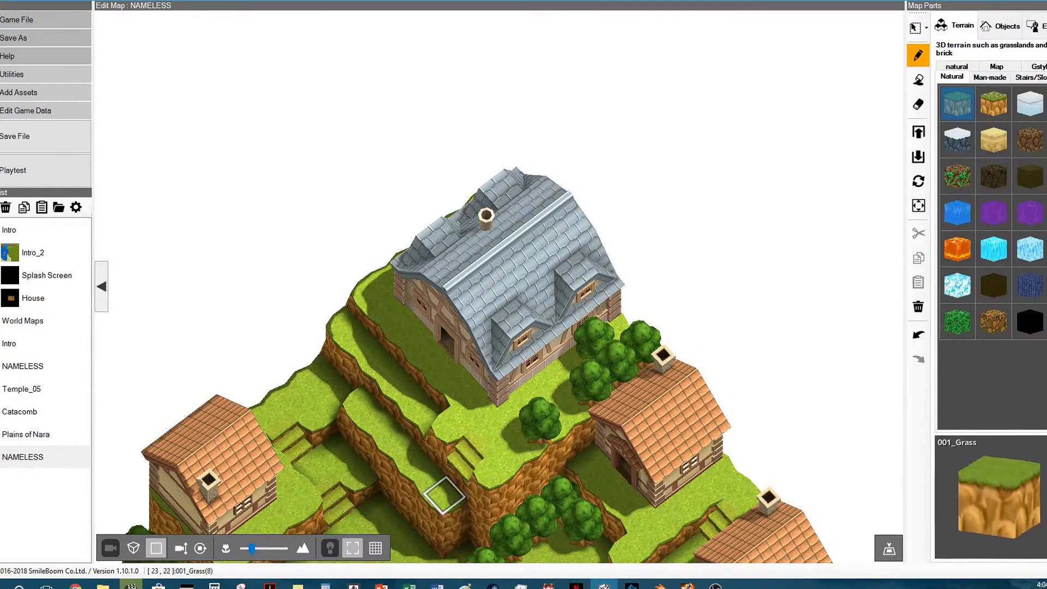
{"action": "right_click", "coordinate": [444, 493]}
Step: Raise the tiles beside the upper grassy stairs and at the outer corner of the terrace
{"action": "middle_click_drag", "start_coordinate": [494, 430], "coordinate": [649, 358]}
{"action": "left_click_drag", "start_coordinate": [598, 415], "coordinate": [577, 390]}
{"action": "left_click", "coordinate": [589, 355]}
{"action": "left_click_drag", "start_coordinate": [615, 486], "coordinate": [628, 458]}
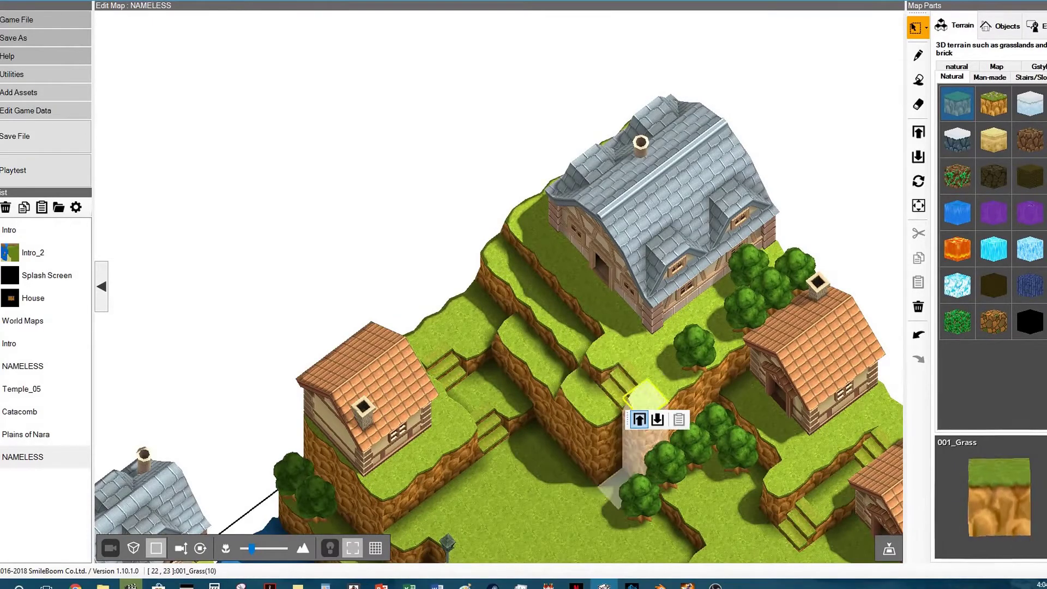
Step: Place Grassy_Stairs in the middle and at the far end of the lower terrace, rotated to follow its slope
{"action": "left_click", "coordinate": [552, 377]}
{"action": "right_click", "coordinate": [564, 373]}
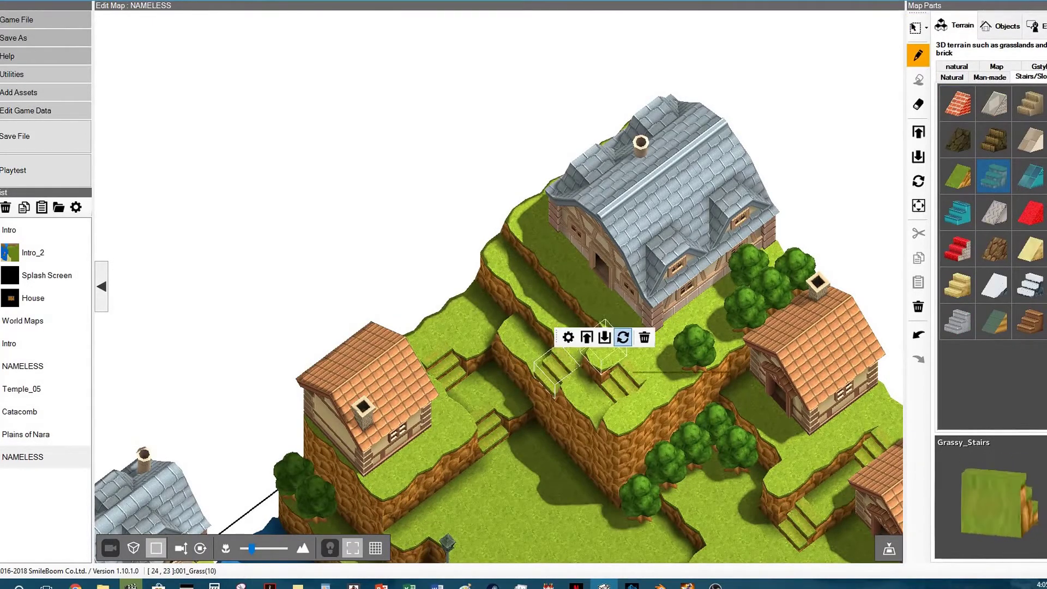
{"action": "left_click", "coordinate": [623, 337]}
{"action": "left_click", "coordinate": [493, 313]}
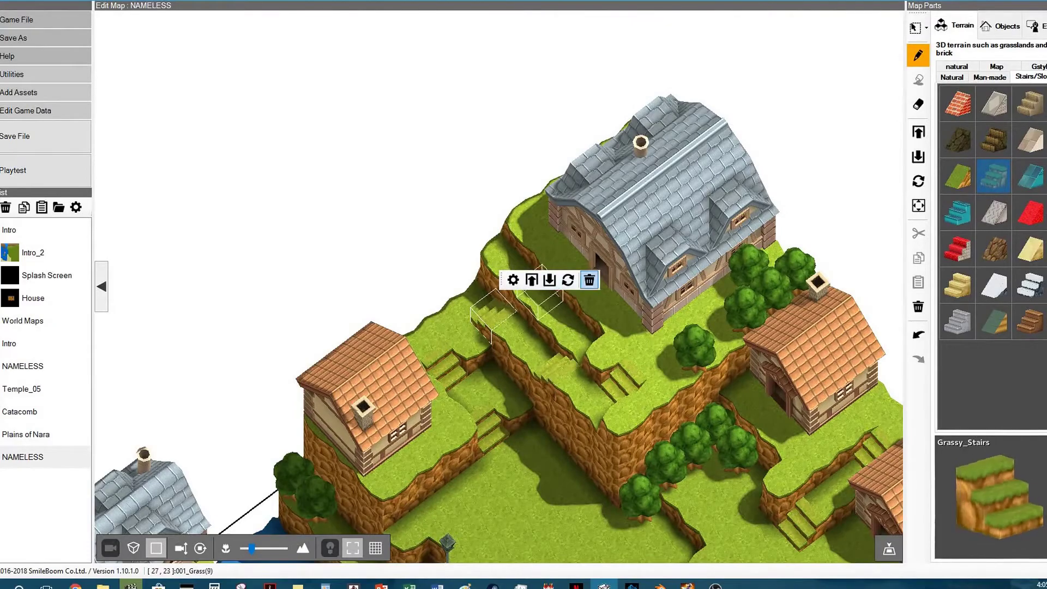
Step: Raise the strip of ground along the lower terrace's outer edge to widen the terrace
{"action": "right_click", "coordinate": [696, 349]}
{"action": "right_click", "coordinate": [538, 402]}
{"action": "left_click", "coordinate": [487, 381]}
{"action": "mouse_move", "coordinate": [594, 506]}
{"action": "left_mouse_down"}
{"action": "mouse_move", "coordinate": [457, 322]}
{"action": "mouse_move", "coordinate": [603, 512]}
{"action": "left_mouse_up"}
{"action": "left_click_drag", "start_coordinate": [509, 401], "coordinate": [603, 512]}
{"action": "left_click", "coordinate": [600, 460]}
{"action": "left_click", "coordinate": [600, 461]}
{"action": "left_click", "coordinate": [599, 460]}
{"action": "left_click", "coordinate": [600, 461]}
Step: Even out the height of the end tiles of the widened terrace next to the stairs
{"action": "left_click", "coordinate": [512, 338]}
{"action": "left_click", "coordinate": [544, 304]}
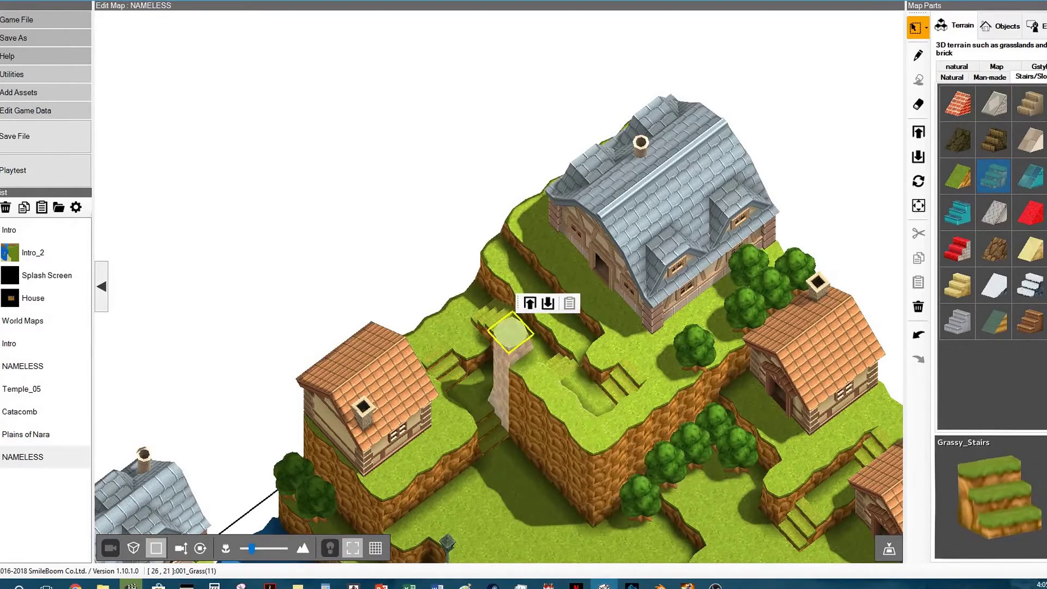
{"action": "left_click_drag", "start_coordinate": [523, 355], "coordinate": [543, 501]}
{"action": "left_click", "coordinate": [474, 343]}
{"action": "left_click", "coordinate": [481, 380]}
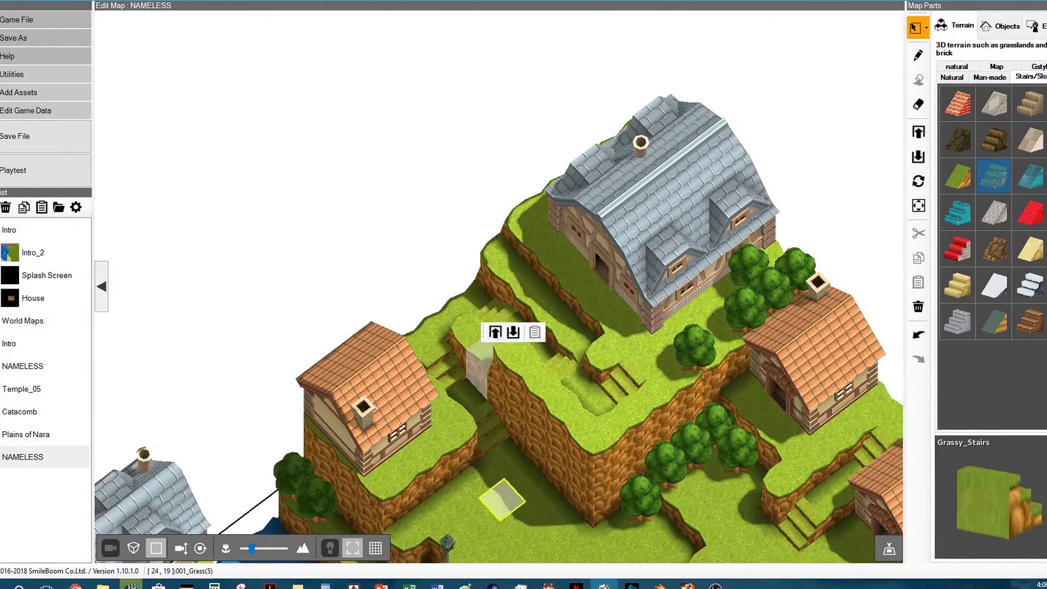
{"action": "left_click", "coordinate": [514, 477]}
Step: Raise the upper terrace strip in front of the large house to widen its platform up to the map's edge
{"action": "middle_click_drag", "start_coordinate": [513, 327], "coordinate": [616, 254]}
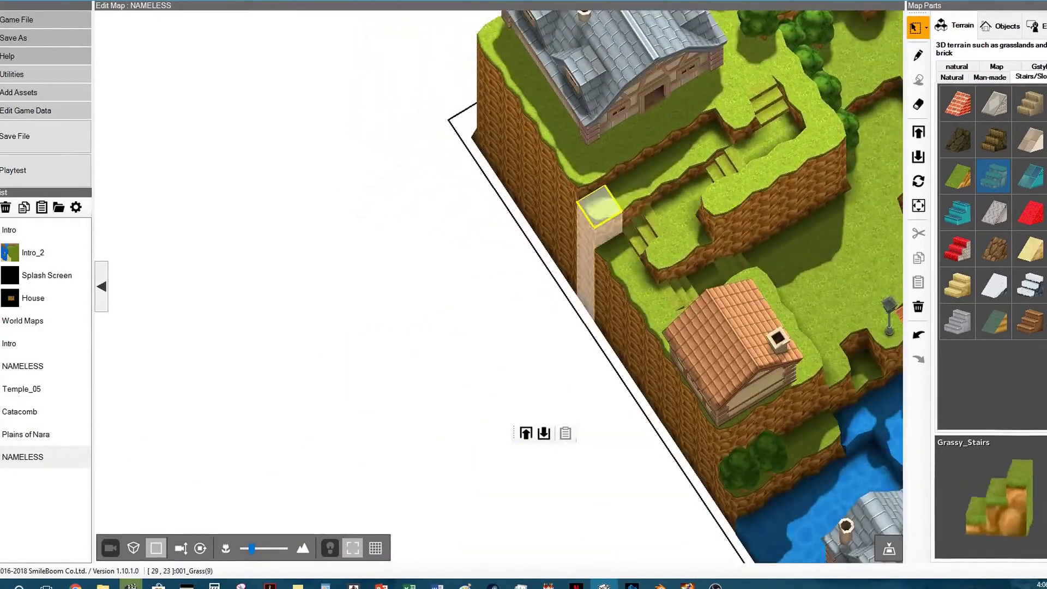
{"action": "left_click", "coordinate": [593, 202]}
{"action": "left_click_drag", "start_coordinate": [704, 142], "coordinate": [593, 202]}
{"action": "left_click", "coordinate": [607, 157]}
{"action": "left_click", "coordinate": [684, 213]}
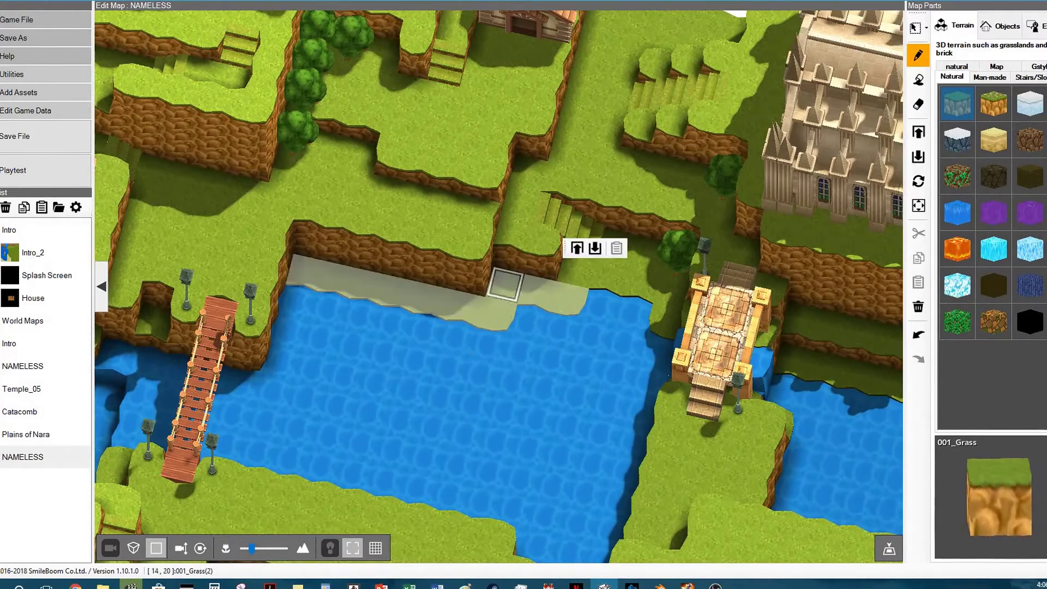
Step: Lay a low strip of 001_Grass in the river along the foot of the village-side cliff
{"action": "mouse_move", "coordinate": [461, 336]}
{"action": "left_mouse_down"}
{"action": "mouse_move", "coordinate": [299, 301]}
{"action": "mouse_move", "coordinate": [418, 360]}
{"action": "left_mouse_up"}
{"action": "left_click_drag", "start_coordinate": [284, 284], "coordinate": [437, 309]}
{"action": "right_click", "coordinate": [451, 206]}
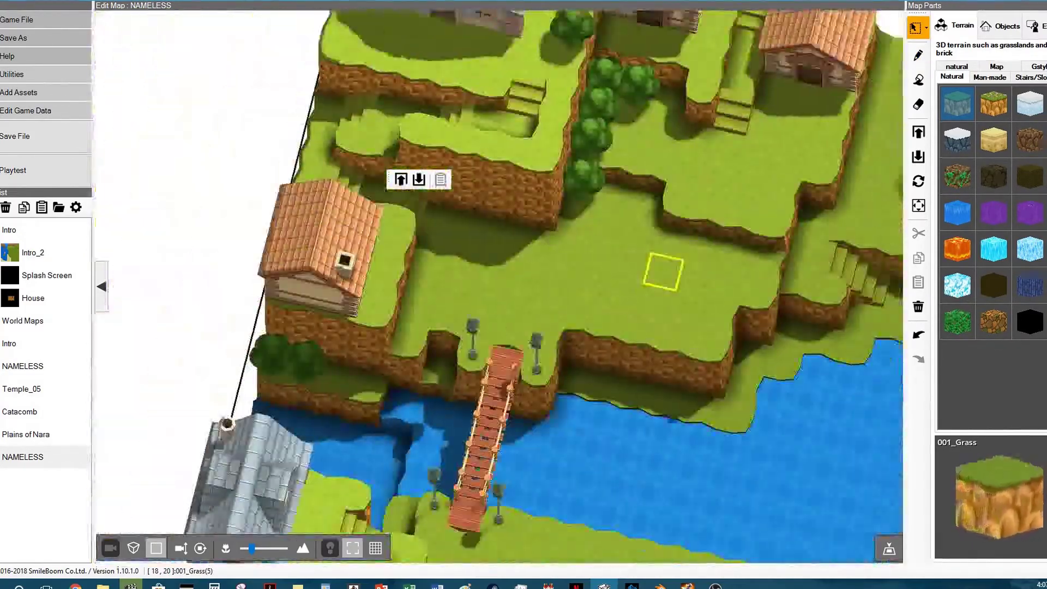
Step: Set Grassy_Stairs into the cliff edge between the lower terrace and the terrace in front of the brown-roofed houses
{"action": "middle_click_drag", "start_coordinate": [663, 272], "coordinate": [468, 300]}
{"action": "left_click", "coordinate": [987, 67]}
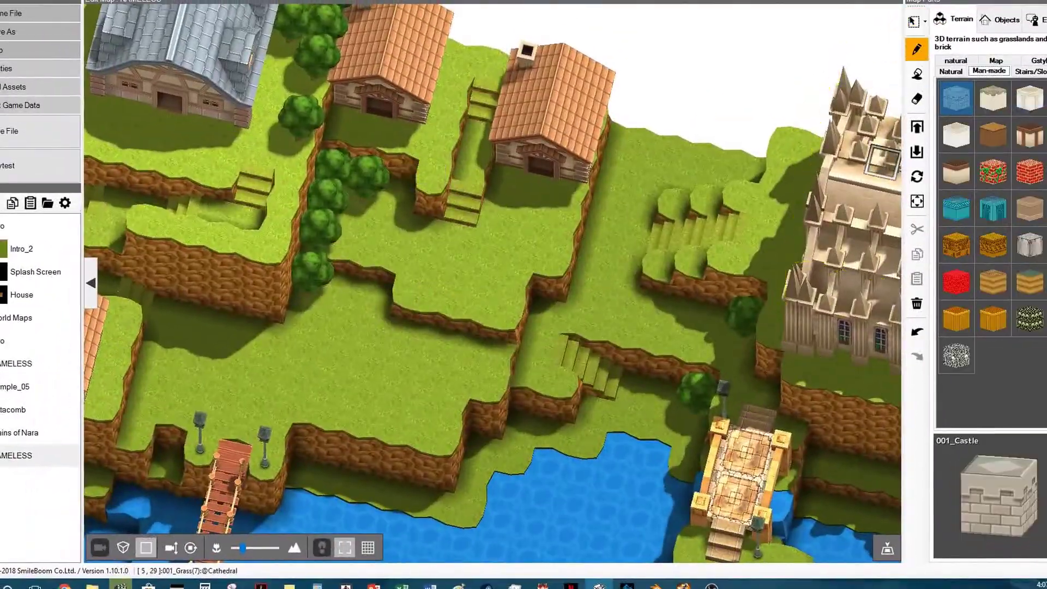
{"action": "left_click", "coordinate": [1028, 67]}
{"action": "left_click", "coordinate": [991, 172]}
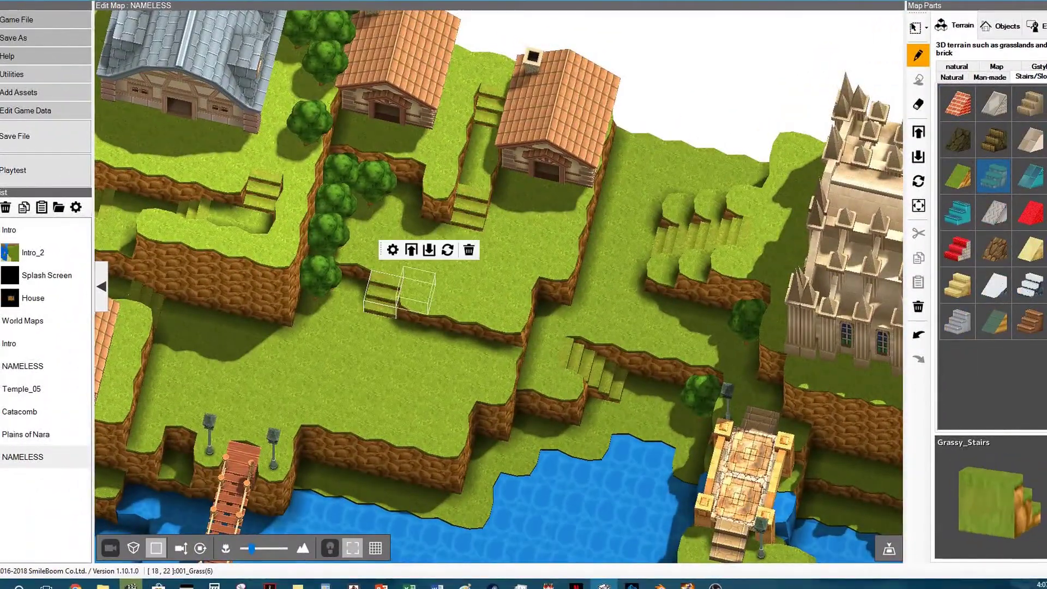
{"action": "right_click", "coordinate": [351, 280]}
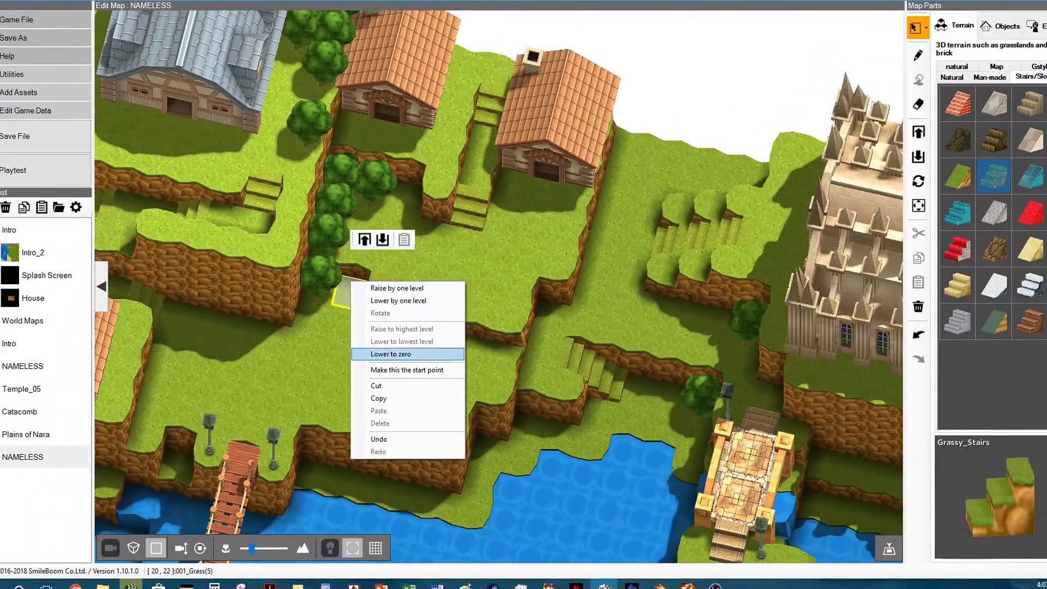
{"action": "left_click", "coordinate": [376, 287]}
{"action": "right_click", "coordinate": [435, 266]}
{"action": "left_click", "coordinate": [380, 246]}
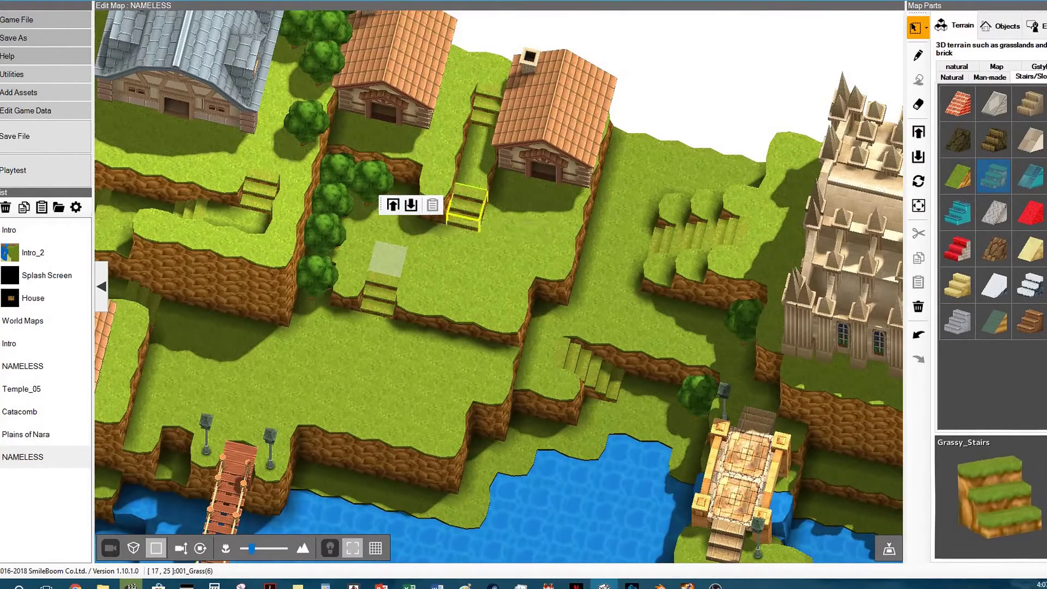
Step: Raise the ground tiles along the outer side of the last brown-roofed house by one level
{"action": "left_click_drag", "start_coordinate": [627, 144], "coordinate": [587, 281]}
{"action": "left_click", "coordinate": [620, 184]}
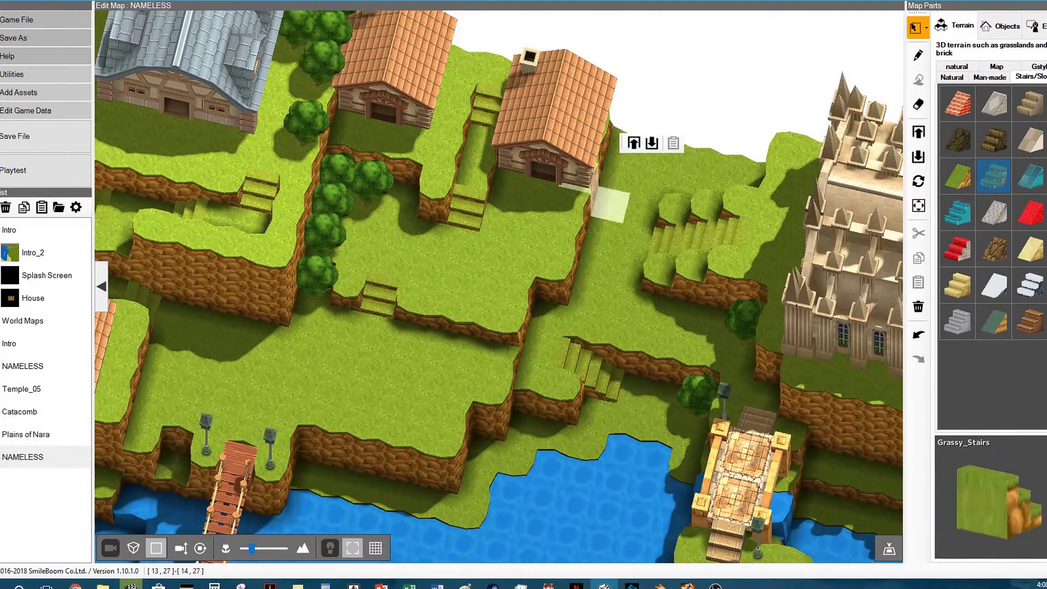
{"action": "left_click", "coordinate": [633, 142]}
{"action": "left_click", "coordinate": [623, 276]}
Step: Plant a row of Tree 1 from beside the last brown-roofed house along the map's rear edge towards the cathedral
{"action": "mouse_move", "coordinate": [590, 296]}
{"action": "middle_mouse_down"}
{"action": "mouse_move", "coordinate": [504, 91]}
{"action": "mouse_move", "coordinate": [532, 326]}
{"action": "middle_mouse_up"}
{"action": "left_click", "coordinate": [1000, 26]}
{"action": "left_click", "coordinate": [917, 55]}
{"action": "scroll", "coordinate": [993, 218], "scroll_direction": "down", "scroll_amount": 3}
{"action": "left_click", "coordinate": [993, 192]}
{"action": "left_click", "coordinate": [596, 210]}
{"action": "mouse_move", "coordinate": [596, 210]}
{"action": "left_mouse_down"}
{"action": "mouse_move", "coordinate": [549, 238]}
{"action": "mouse_move", "coordinate": [688, 226]}
{"action": "mouse_move", "coordinate": [723, 203]}
{"action": "left_mouse_up"}
{"action": "left_click", "coordinate": [567, 176]}
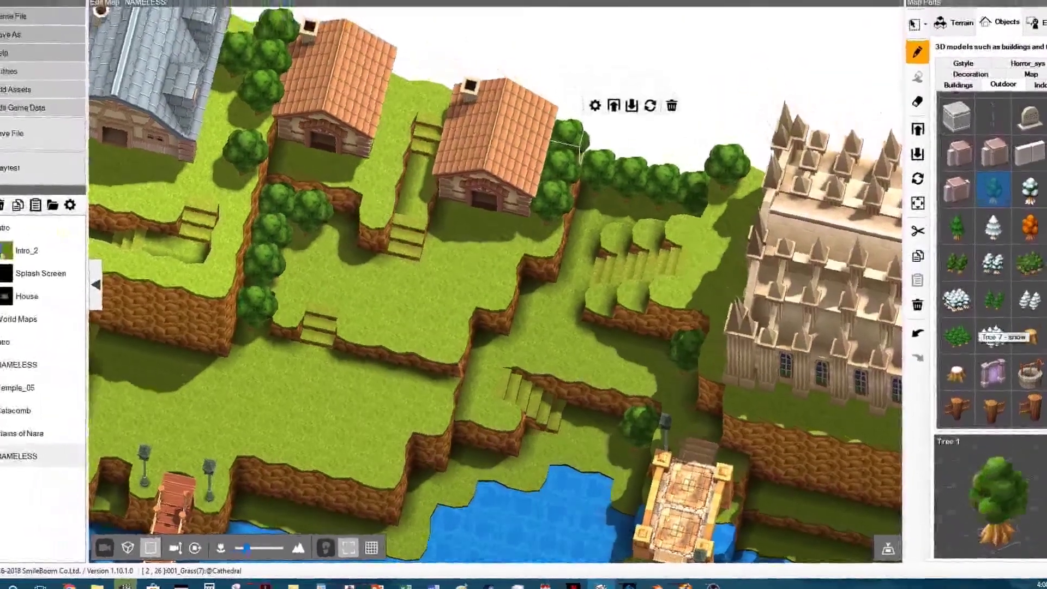
Step: Fence the front edge of the middle terrace from the corner to the grassy stairs with Woodfence Corner and Woodfence pieces
{"action": "left_click", "coordinate": [1014, 336]}
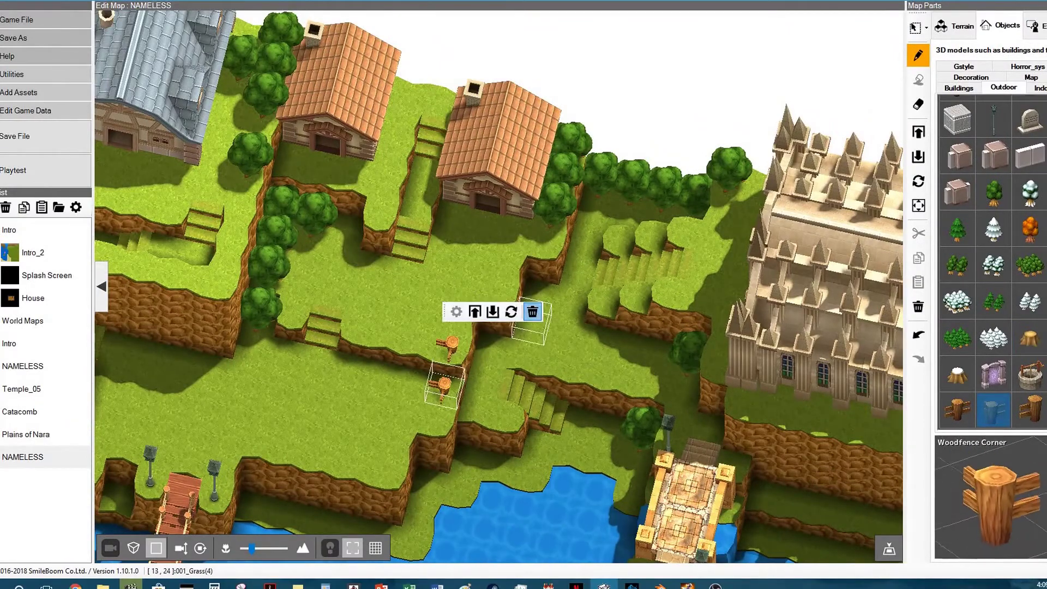
{"action": "left_click", "coordinate": [957, 409]}
{"action": "left_click", "coordinate": [459, 314]}
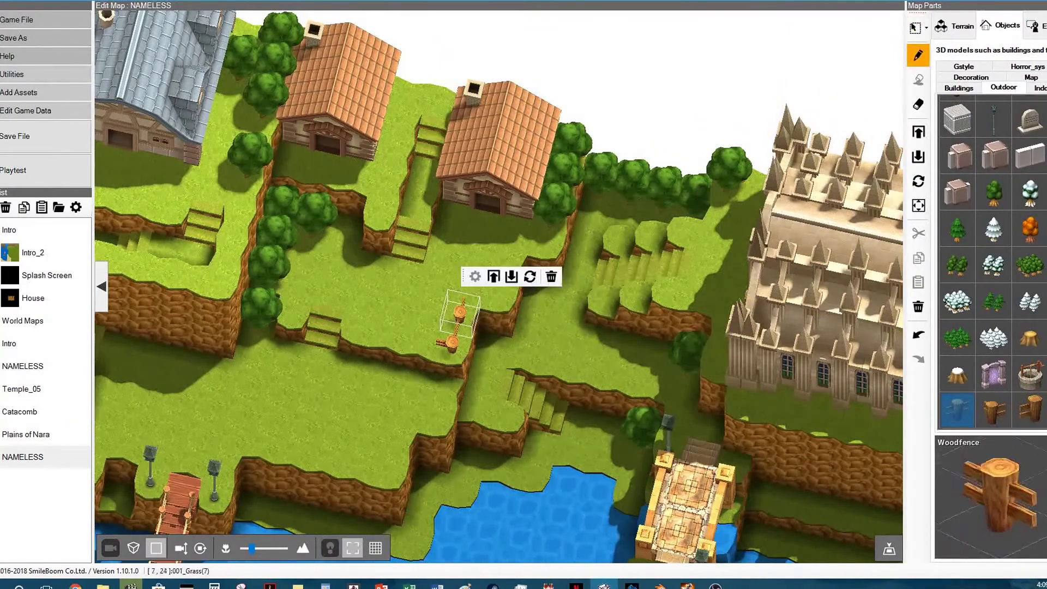
{"action": "right_click", "coordinate": [460, 313]}
{"action": "left_click", "coordinate": [480, 428]}
{"action": "right_click", "coordinate": [407, 344]}
{"action": "left_click", "coordinate": [428, 470]}
{"action": "right_click", "coordinate": [417, 341]}
{"action": "left_click", "coordinate": [437, 468]}
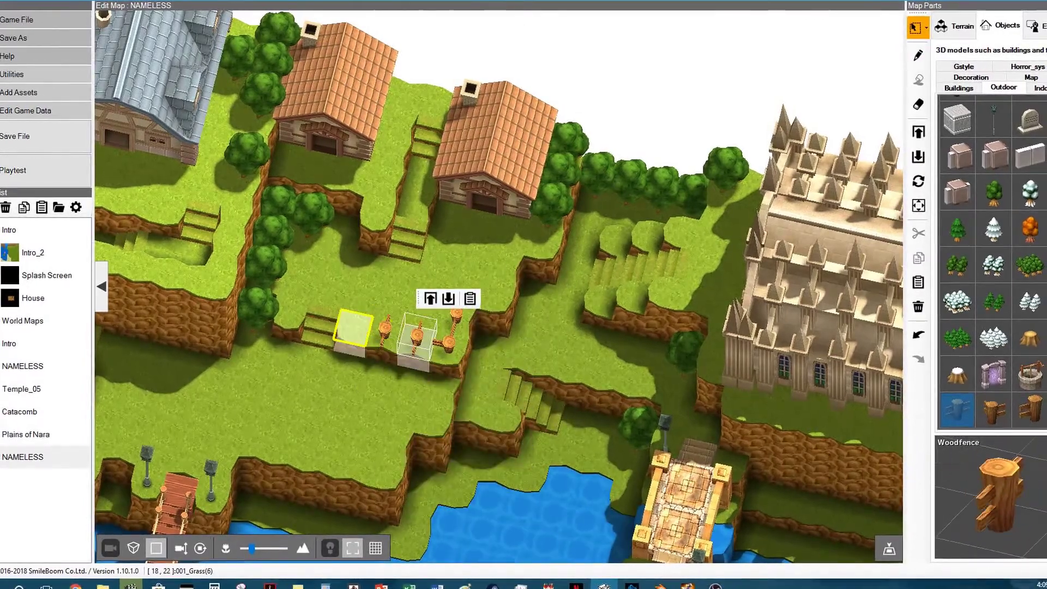
{"action": "right_click", "coordinate": [355, 315]}
{"action": "left_click", "coordinate": [377, 442]}
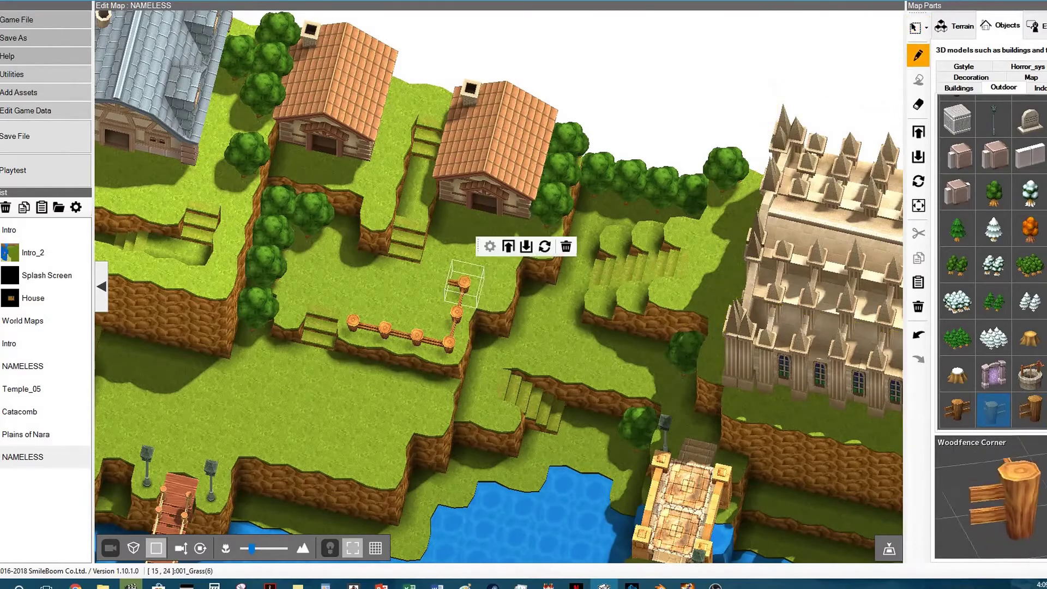
Step: Continue the wooden fence around the middle terrace's stepped corner and fence the lower terrace's river-side corner, finishing with Woodfence Edge
{"action": "right_click", "coordinate": [561, 334]}
{"action": "mouse_move", "coordinate": [561, 334]}
{"action": "middle_mouse_down"}
{"action": "mouse_move", "coordinate": [573, 203]}
{"action": "mouse_move", "coordinate": [795, 198]}
{"action": "mouse_move", "coordinate": [811, 289]}
{"action": "middle_mouse_up"}
{"action": "middle_click_drag", "start_coordinate": [431, 321], "coordinate": [289, 302]}
{"action": "left_click_drag", "start_coordinate": [576, 221], "coordinate": [464, 259]}
{"action": "right_click", "coordinate": [568, 269]}
{"action": "left_click", "coordinate": [596, 329]}
{"action": "right_click", "coordinate": [560, 287]}
{"action": "left_click", "coordinate": [587, 403]}
{"action": "right_click", "coordinate": [459, 368]}
{"action": "left_click", "coordinate": [480, 497]}
{"action": "left_click_drag", "start_coordinate": [436, 363], "coordinate": [486, 392]}
{"action": "right_click", "coordinate": [440, 304]}
{"action": "left_click", "coordinate": [389, 320]}
{"action": "middle_click_drag", "start_coordinate": [633, 294], "coordinate": [525, 226]}
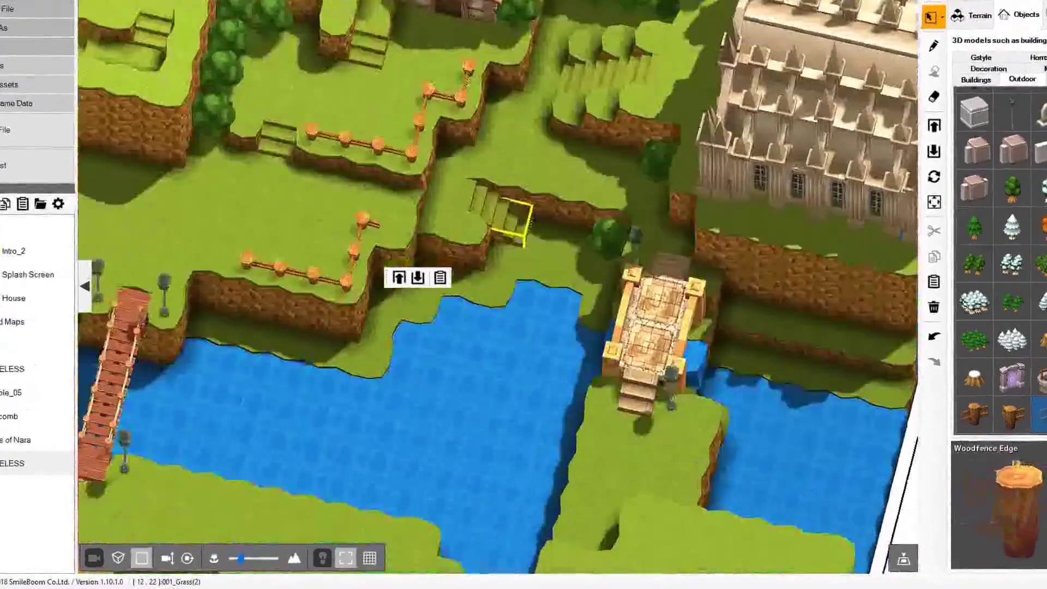
Step: Lower the terrace tile between the two fences by one level and place Grassy_Stairs there down to the neighbouring ledge
{"action": "scroll", "coordinate": [507, 221], "scroll_direction": "up", "scroll_amount": 3}
{"action": "middle_click_drag", "start_coordinate": [436, 258], "coordinate": [576, 424]}
{"action": "left_click", "coordinate": [475, 370]}
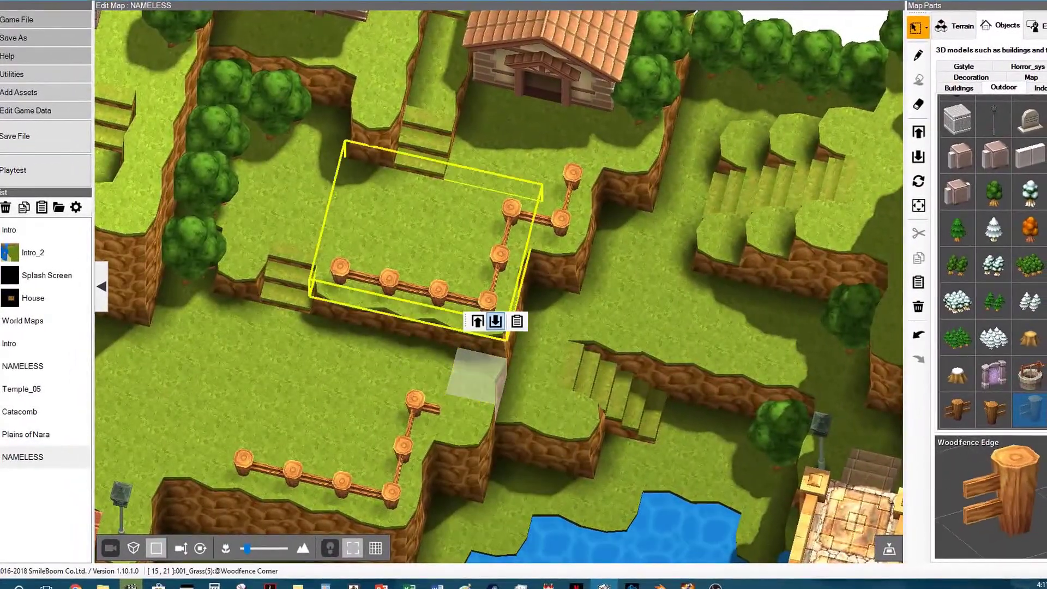
{"action": "key", "text": "ctrl+z"}
{"action": "left_click", "coordinate": [591, 362]}
{"action": "left_click", "coordinate": [956, 26]}
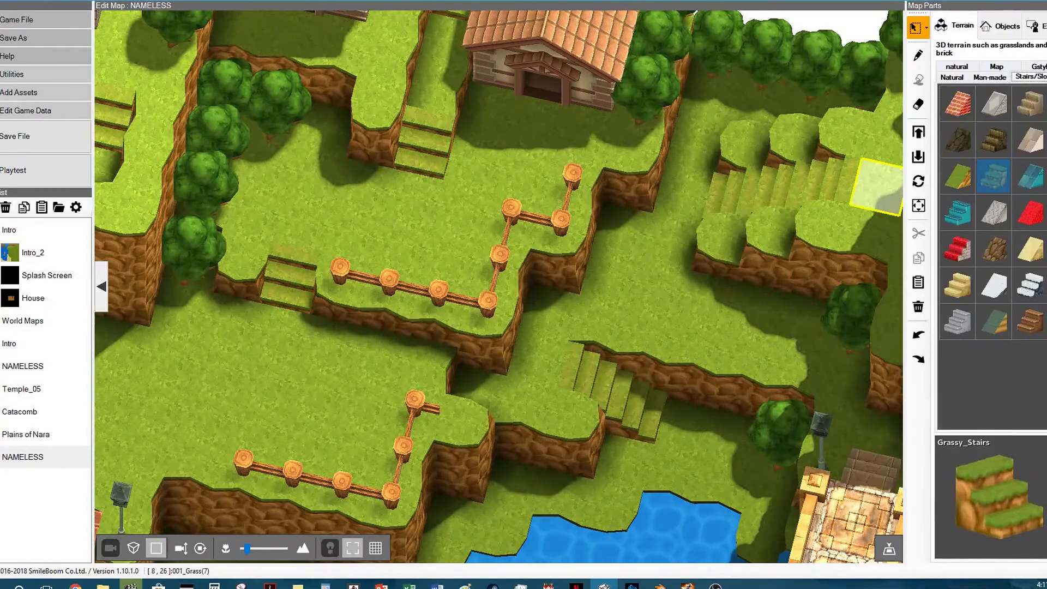
{"action": "middle_click_drag", "start_coordinate": [531, 393], "coordinate": [298, 313]}
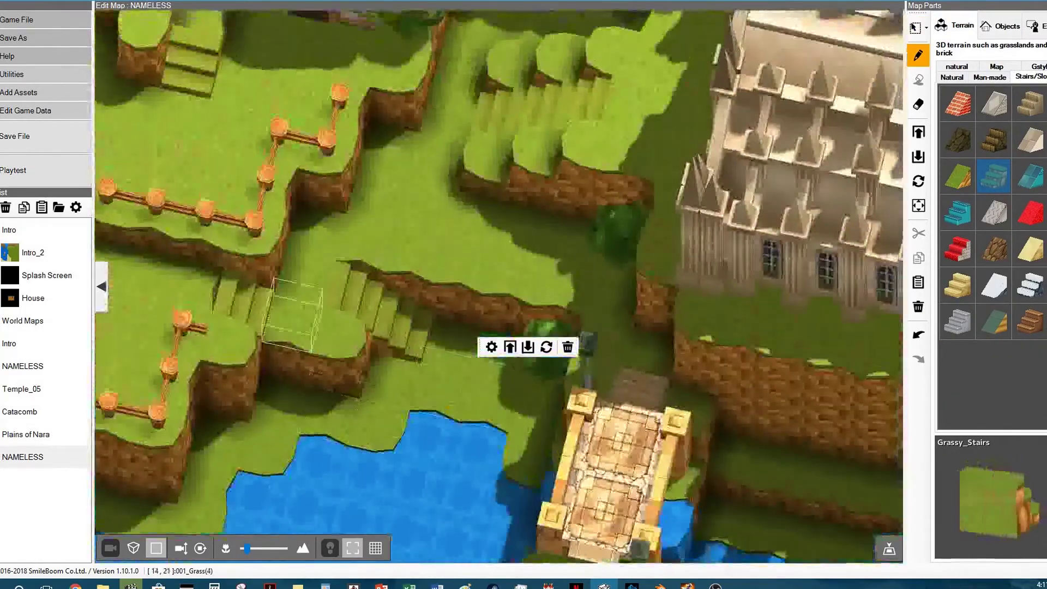
Step: Adjust the height of the ledge tiles between the two flights of grassy stairs
{"action": "right_click", "coordinate": [283, 389]}
{"action": "left_click", "coordinate": [279, 397]}
{"action": "left_click", "coordinate": [295, 355]}
{"action": "left_click", "coordinate": [296, 355]}
{"action": "right_click", "coordinate": [374, 392]}
{"action": "left_click", "coordinate": [258, 380]}
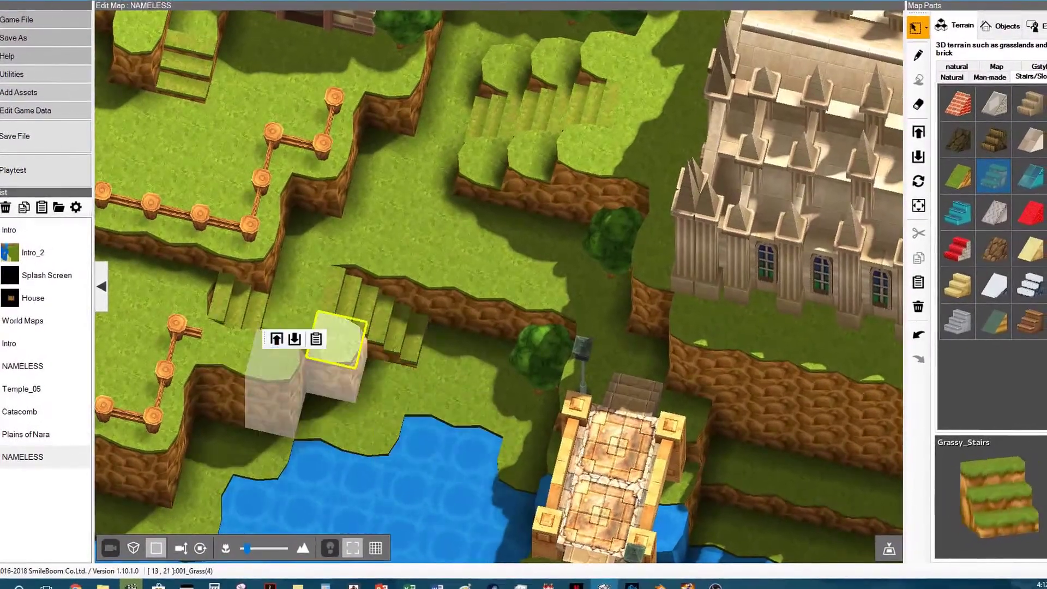
{"action": "right_click", "coordinate": [468, 351]}
{"action": "left_click", "coordinate": [316, 256]}
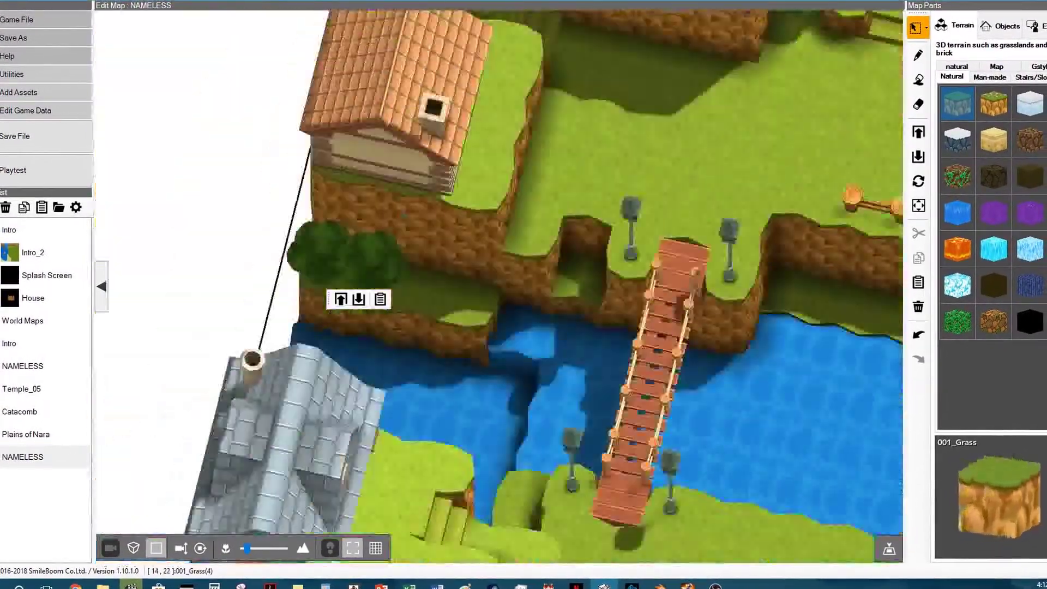
Step: Raise the strip of ground beside the descending stairs near the rope bridge by several levels
{"action": "middle_click_drag", "start_coordinate": [682, 245], "coordinate": [400, 306]}
{"action": "left_click", "coordinate": [399, 307]}
{"action": "left_click_drag", "start_coordinate": [399, 308], "coordinate": [376, 415]}
{"action": "left_click", "coordinate": [371, 375]}
{"action": "left_click", "coordinate": [372, 375]}
{"action": "left_click", "coordinate": [372, 375]}
{"action": "left_click", "coordinate": [371, 375]}
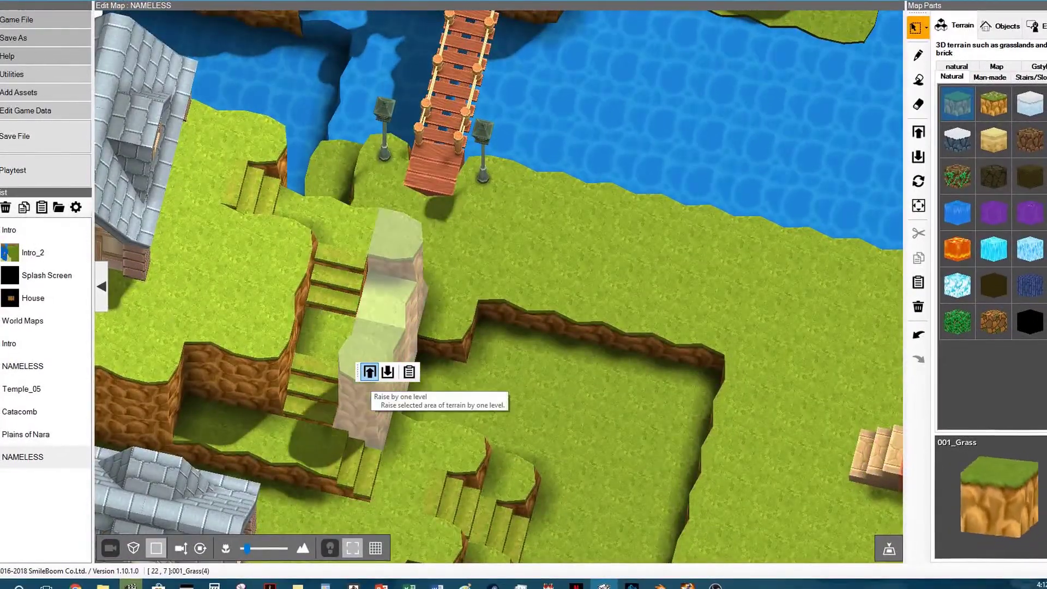
Step: Even out the individual tiles of the raised strip beside the stairs to form a continuous wall
{"action": "left_click", "coordinate": [386, 300]}
{"action": "left_click", "coordinate": [396, 270]}
{"action": "left_click", "coordinate": [391, 326]}
{"action": "left_click", "coordinate": [393, 282]}
{"action": "middle_click_drag", "start_coordinate": [589, 412], "coordinate": [650, 377]}
{"action": "left_click", "coordinate": [425, 327]}
{"action": "left_click", "coordinate": [472, 292]}
{"action": "left_click", "coordinate": [521, 409]}
Step: Place a Bench against the raised wall at the edge of the sunken garden
{"action": "middle_click_drag", "start_coordinate": [502, 350], "coordinate": [349, 350]}
{"action": "left_click", "coordinate": [1000, 26]}
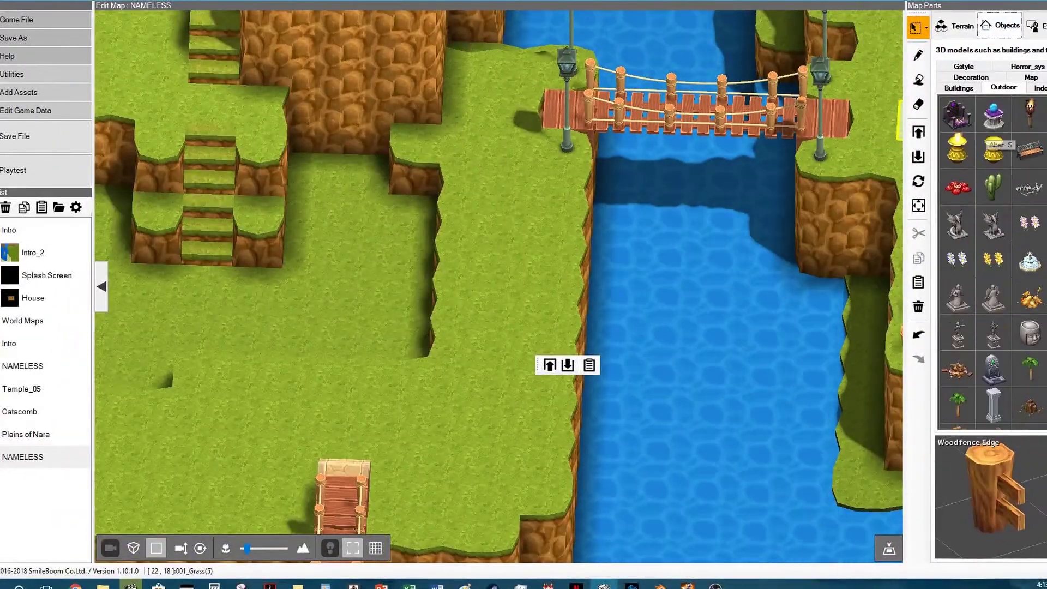
{"action": "left_click", "coordinate": [311, 174]}
{"action": "left_click", "coordinate": [426, 159]}
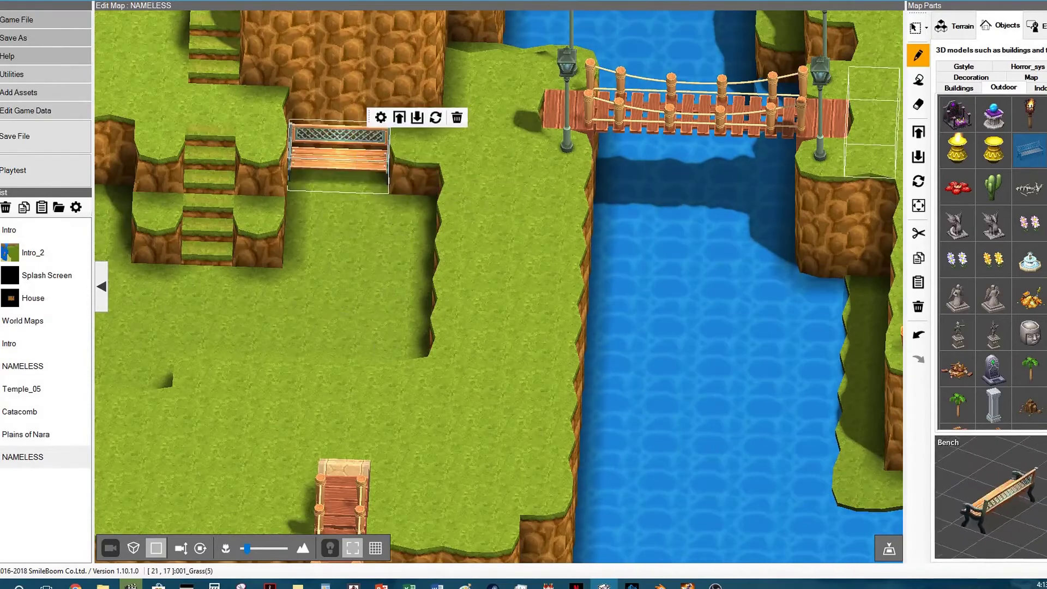
Step: Plant several Flower_001 patches in the sunken garden and cover the ground around them with 002_FlowerGarden
{"action": "left_click", "coordinate": [1029, 223]}
{"action": "left_click", "coordinate": [409, 246]}
{"action": "left_click", "coordinate": [354, 280]}
{"action": "left_click", "coordinate": [408, 285]}
{"action": "left_click", "coordinate": [404, 321]}
{"action": "left_click", "coordinate": [953, 26]}
{"action": "left_click", "coordinate": [993, 103]}
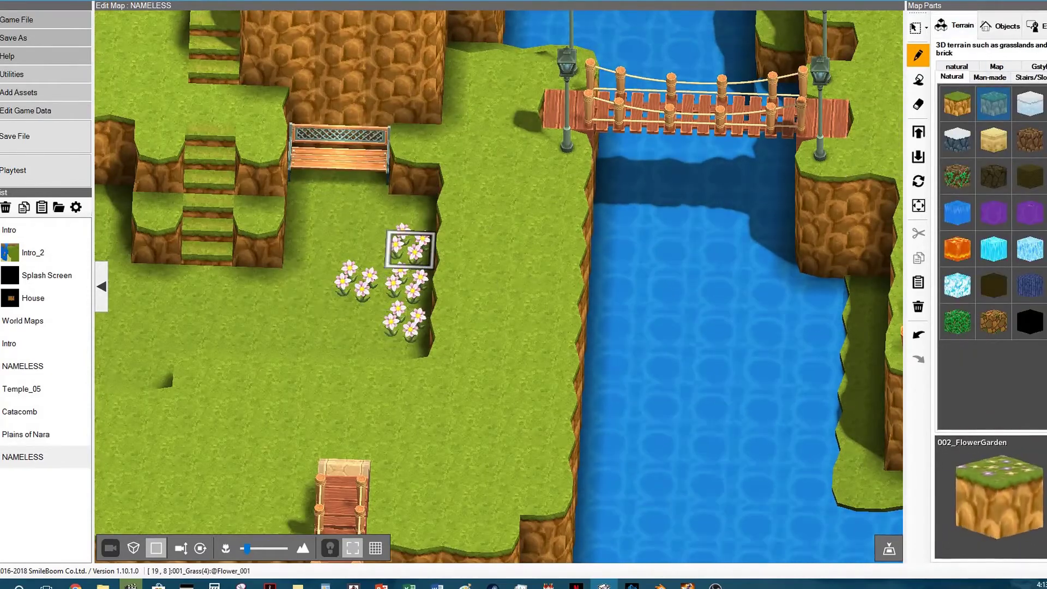
{"action": "right_click", "coordinate": [154, 283]}
Step: Try a JunkMountain on the high ledge behind the blue-roofed corner house and undo it
{"action": "mouse_move", "coordinate": [253, 324]}
{"action": "middle_mouse_down"}
{"action": "mouse_move", "coordinate": [411, 331]}
{"action": "mouse_move", "coordinate": [442, 545]}
{"action": "middle_mouse_up"}
{"action": "middle_click_drag", "start_coordinate": [443, 327], "coordinate": [442, 369]}
{"action": "right_click_drag", "start_coordinate": [302, 305], "coordinate": [546, 306]}
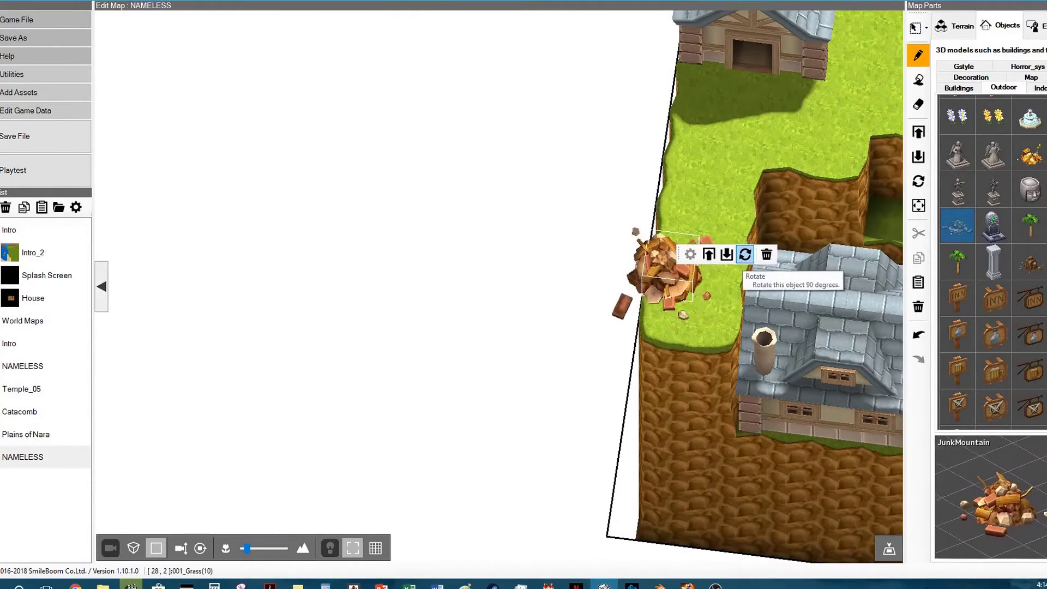
{"action": "left_click", "coordinate": [920, 337]}
Step: Plant a cluster of Tree 1 on the high ledge behind the blue-roofed corner house
{"action": "scroll", "coordinate": [994, 267], "scroll_direction": "down", "scroll_amount": 5}
{"action": "left_click", "coordinate": [993, 302]}
{"action": "left_click_drag", "start_coordinate": [715, 328], "coordinate": [727, 234]}
{"action": "right_click", "coordinate": [843, 156]}
Step: Add a Tree 1 in the recess behind the corner house and swap some of the clustered trees for Tree 3
{"action": "mouse_move", "coordinate": [842, 156]}
{"action": "middle_mouse_down"}
{"action": "mouse_move", "coordinate": [730, 224]}
{"action": "mouse_move", "coordinate": [478, 314]}
{"action": "middle_mouse_up"}
{"action": "left_click", "coordinate": [528, 384]}
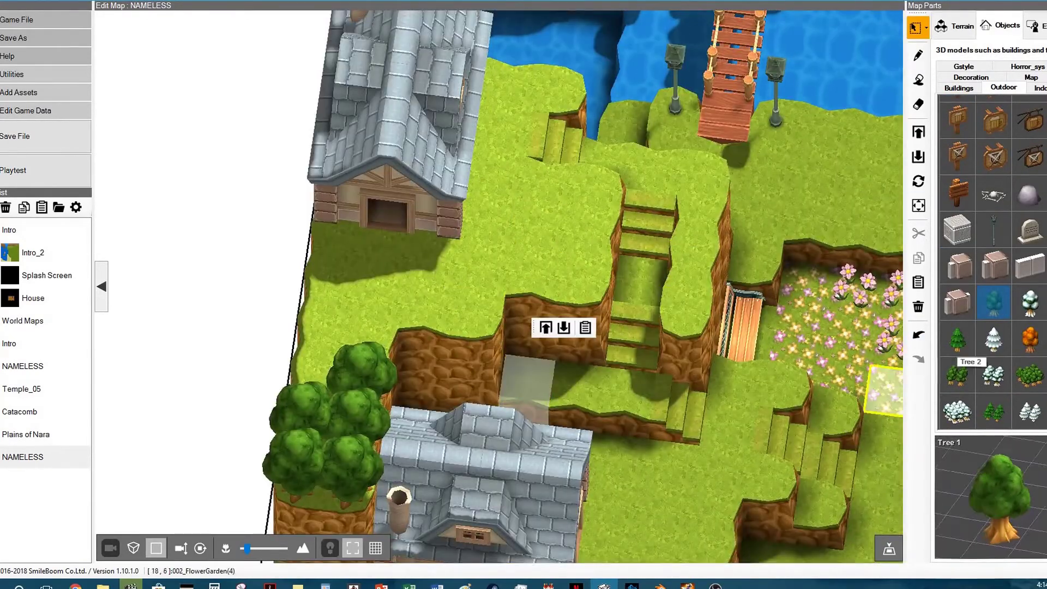
{"action": "left_click", "coordinate": [994, 302]}
{"action": "left_click_drag", "start_coordinate": [306, 414], "coordinate": [351, 469]}
{"action": "right_click", "coordinate": [532, 297]}
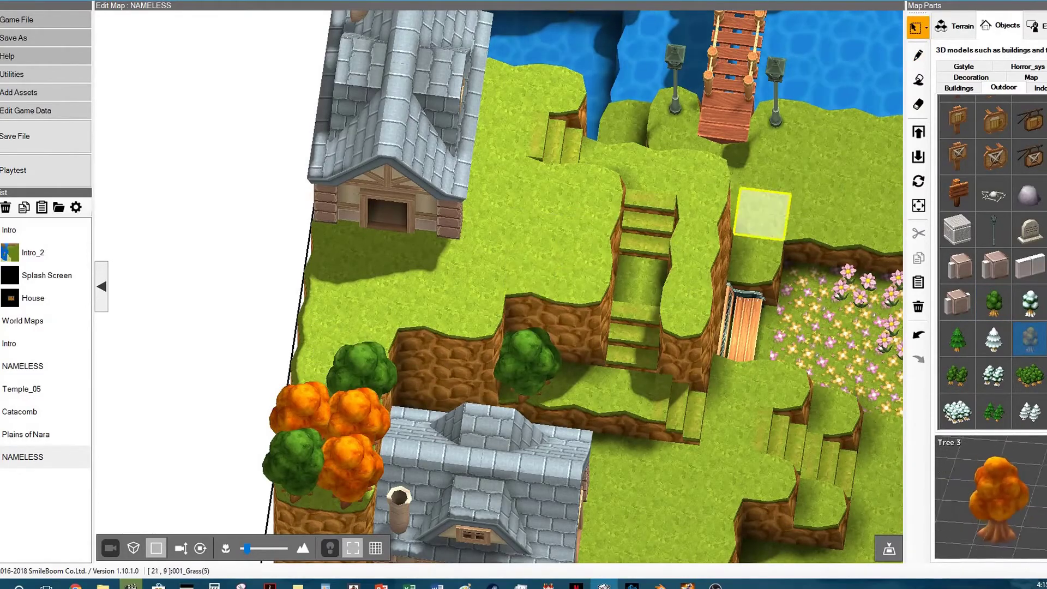
Step: Lower a block of the riverside terrace next to the suspension bridge to cut back its inner edge
{"action": "scroll", "coordinate": [997, 374], "scroll_direction": "down", "scroll_amount": 1}
{"action": "mouse_move", "coordinate": [753, 311]}
{"action": "middle_mouse_down"}
{"action": "mouse_move", "coordinate": [264, 267]}
{"action": "mouse_move", "coordinate": [265, 311]}
{"action": "mouse_move", "coordinate": [263, 155]}
{"action": "mouse_move", "coordinate": [367, 478]}
{"action": "mouse_move", "coordinate": [358, 190]}
{"action": "mouse_move", "coordinate": [227, 166]}
{"action": "middle_mouse_up"}
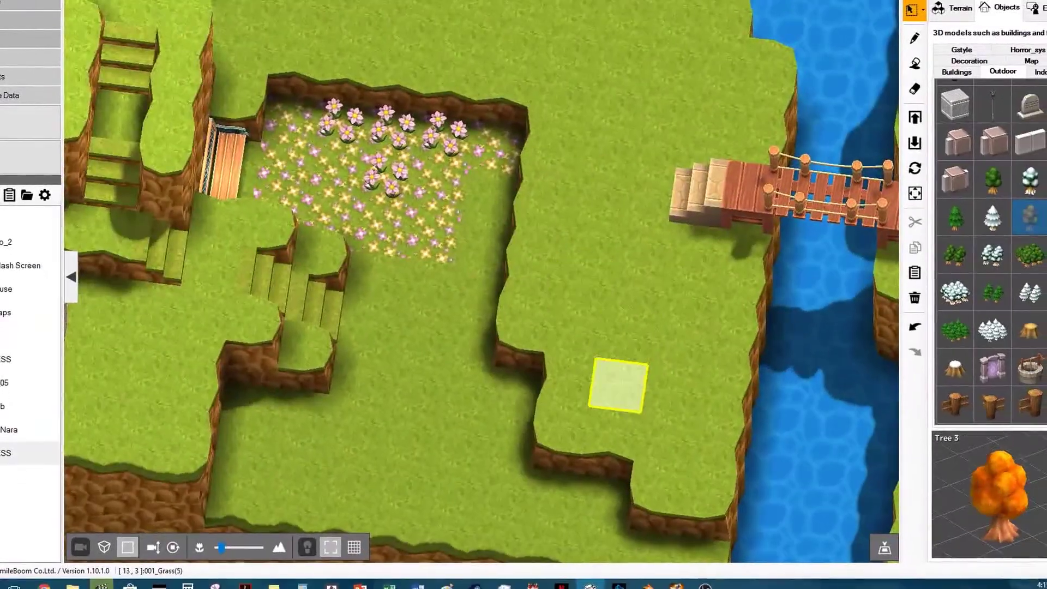
{"action": "left_click", "coordinate": [984, 8]}
{"action": "left_click", "coordinate": [986, 90]}
{"action": "left_click_drag", "start_coordinate": [551, 238], "coordinate": [638, 346]}
{"action": "left_click", "coordinate": [614, 381]}
{"action": "right_click_drag", "start_coordinate": [655, 268], "coordinate": [550, 262]}
{"action": "left_click", "coordinate": [602, 208]}
{"action": "left_click", "coordinate": [602, 210]}
Step: Lower the riverside terrace's end tiles towards the map border to shorten the terrace
{"action": "left_click_drag", "start_coordinate": [618, 501], "coordinate": [712, 455]}
{"action": "left_click", "coordinate": [662, 265]}
{"action": "left_click", "coordinate": [744, 449]}
{"action": "left_click", "coordinate": [528, 353]}
{"action": "middle_click_drag", "start_coordinate": [532, 355], "coordinate": [557, 309]}
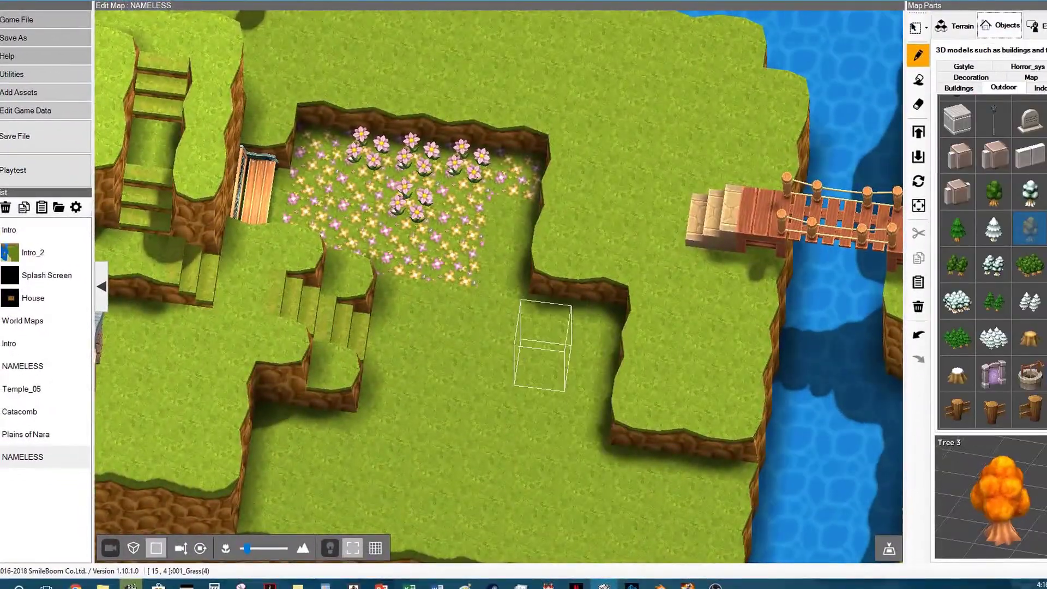
Step: Place a Well at the foot of the cliff beside the small grassy stairs
{"action": "middle_click_drag", "start_coordinate": [435, 377], "coordinate": [575, 299]}
{"action": "left_click", "coordinate": [1030, 374]}
{"action": "middle_click_drag", "start_coordinate": [419, 336], "coordinate": [277, 447]}
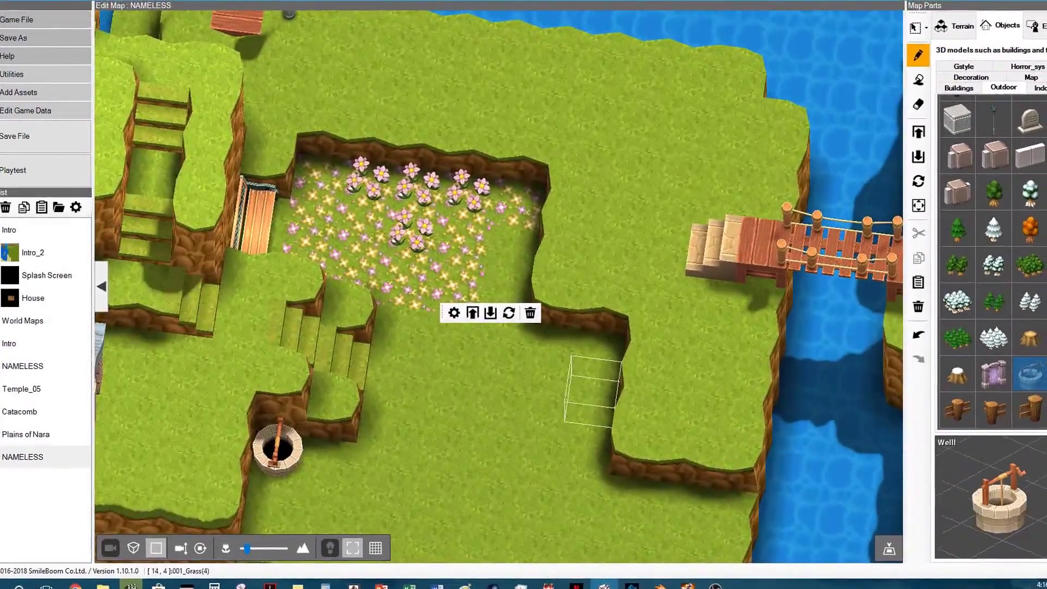
Step: Extend the inner corner of the riverside terrace and place Grassy_Stairs in the notch beside it
{"action": "left_click", "coordinate": [591, 387]}
{"action": "left_click", "coordinate": [955, 25]}
{"action": "left_click", "coordinate": [1030, 66]}
{"action": "left_click", "coordinate": [993, 176]}
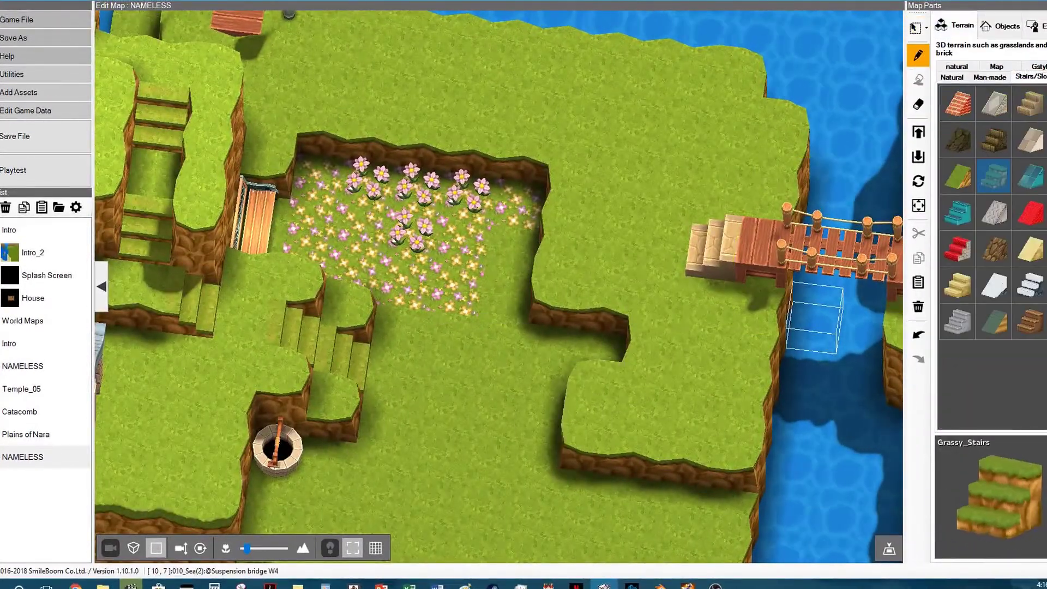
{"action": "key", "text": "Escape"}
{"action": "middle_click_drag", "start_coordinate": [616, 244], "coordinate": [588, 316]}
{"action": "middle_click_drag", "start_coordinate": [617, 411], "coordinate": [599, 255]}
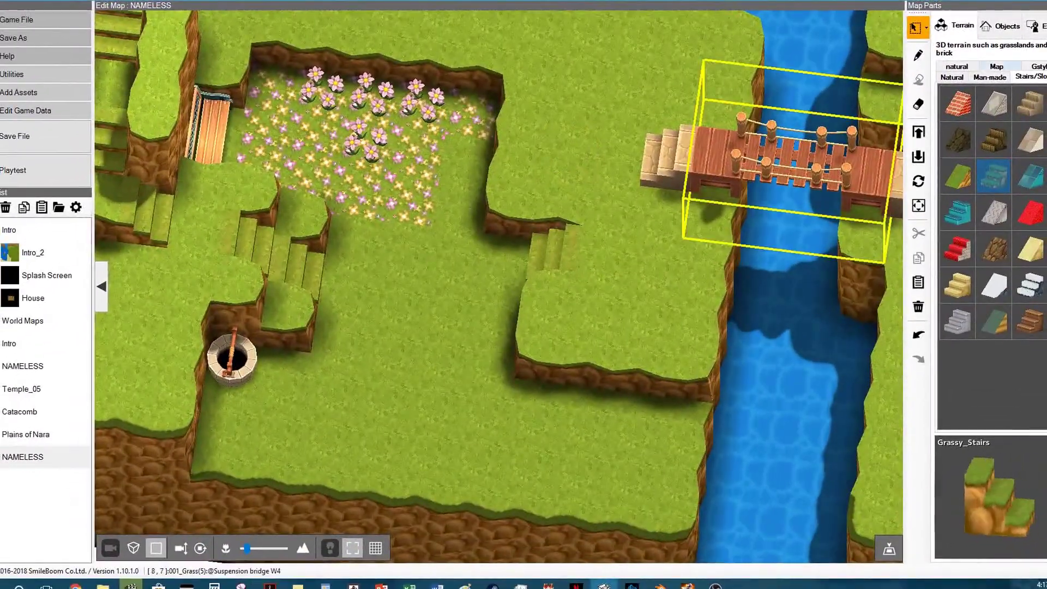
Step: Scatter three BrokenCrag rubble piles on the low ground below the riverside terrace
{"action": "left_click", "coordinate": [999, 26]}
{"action": "left_click", "coordinate": [1031, 77]}
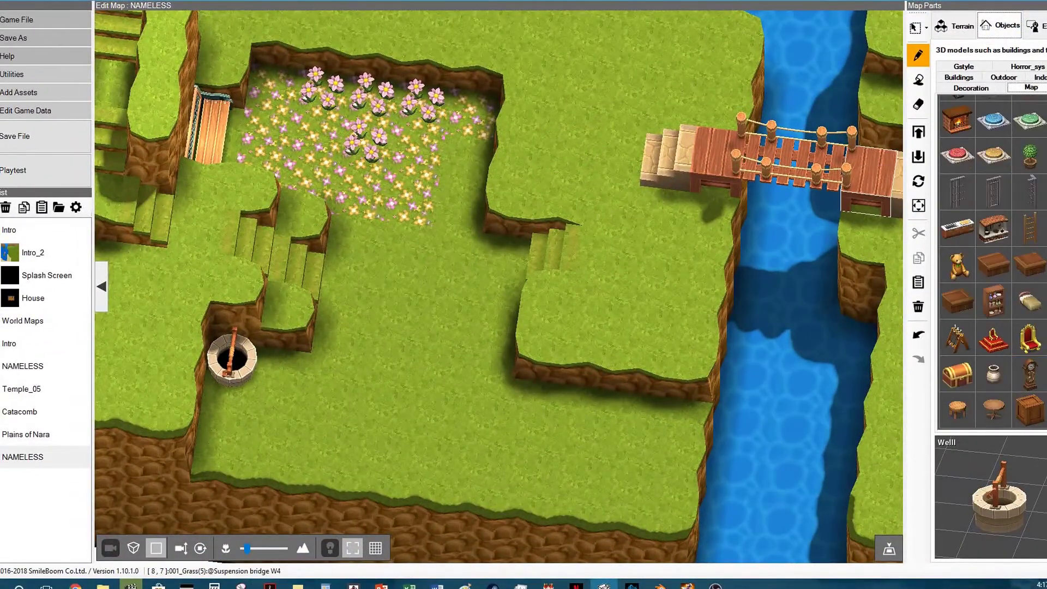
{"action": "left_click", "coordinate": [628, 461]}
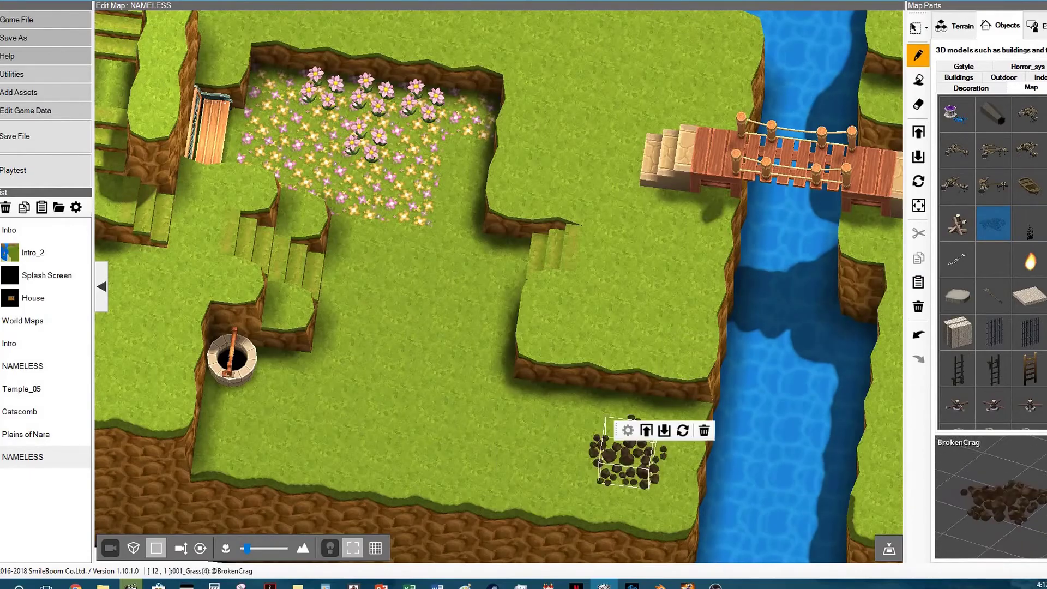
{"action": "left_click", "coordinate": [585, 413]}
{"action": "left_click", "coordinate": [682, 421]}
Step: Place ballistas, including BallistaReleased_R30, on the low ground beside the rubble
{"action": "middle_click_drag", "start_coordinate": [682, 421], "coordinate": [615, 291]}
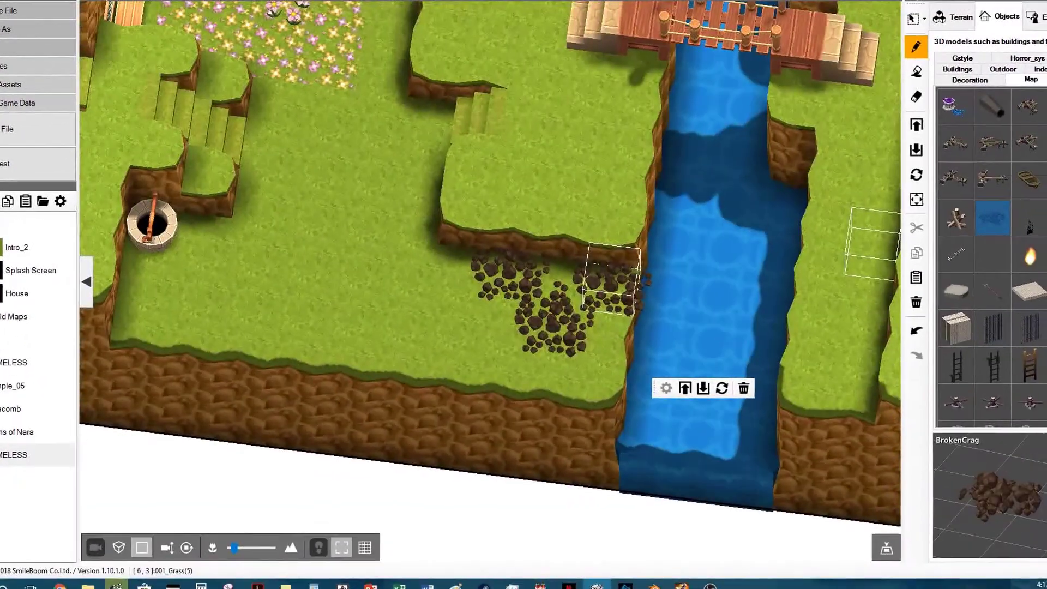
{"action": "left_click", "coordinate": [993, 150]}
{"action": "left_click", "coordinate": [957, 185]}
{"action": "left_click", "coordinate": [493, 322]}
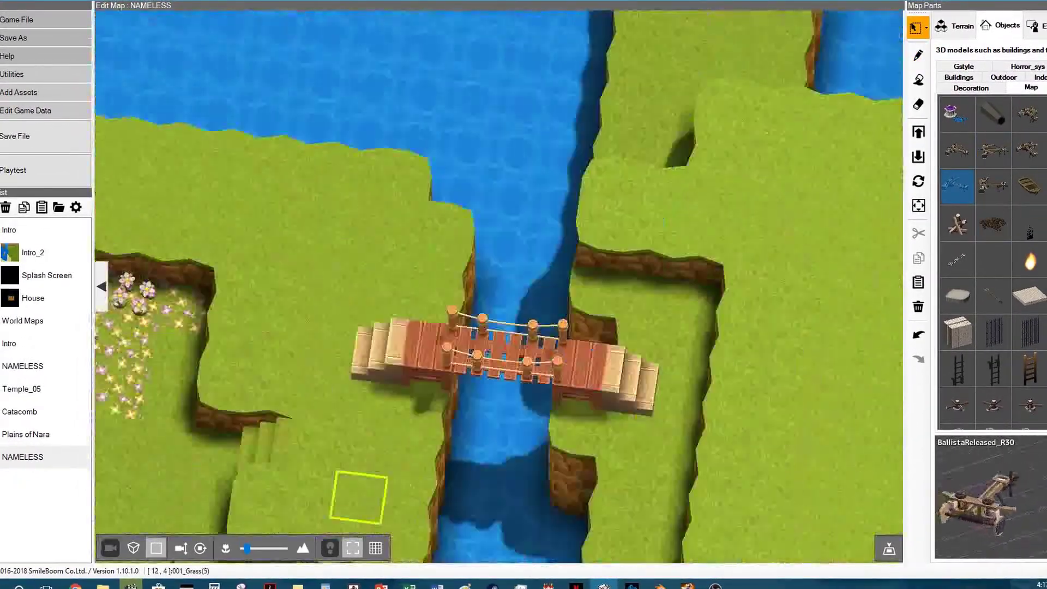
Step: Select the whole raised plateau across the suspension bridge and lower it to the level of the riverside path
{"action": "middle_click_drag", "start_coordinate": [545, 272], "coordinate": [327, 300]}
{"action": "left_click", "coordinate": [925, 27]}
{"action": "left_click", "coordinate": [955, 87]}
{"action": "left_click", "coordinate": [804, 159]}
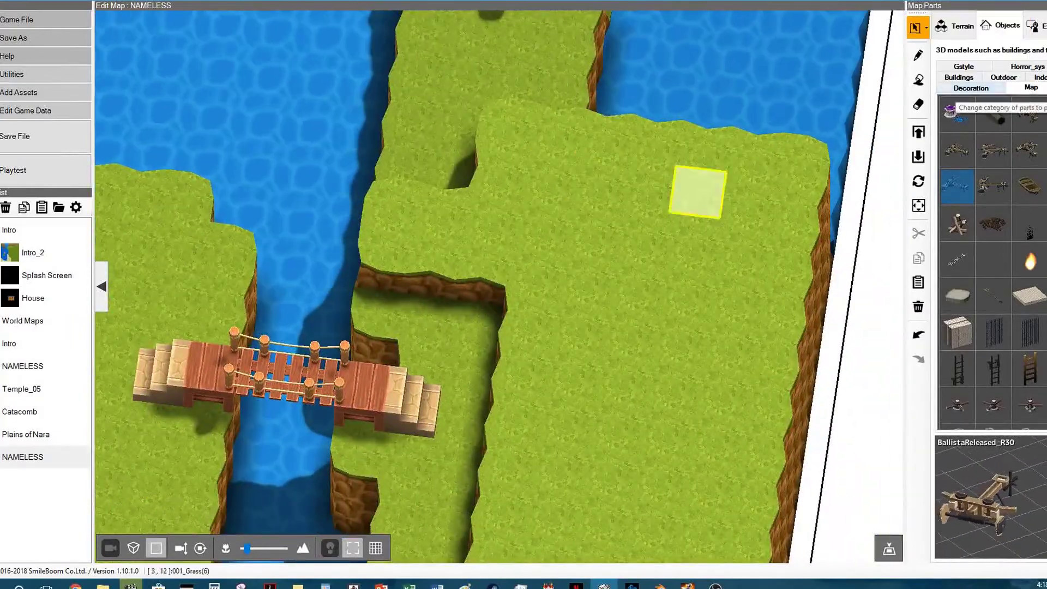
{"action": "key", "text": "Page_Down"}
{"action": "right_click", "coordinate": [527, 215]}
{"action": "left_click", "coordinate": [502, 276]}
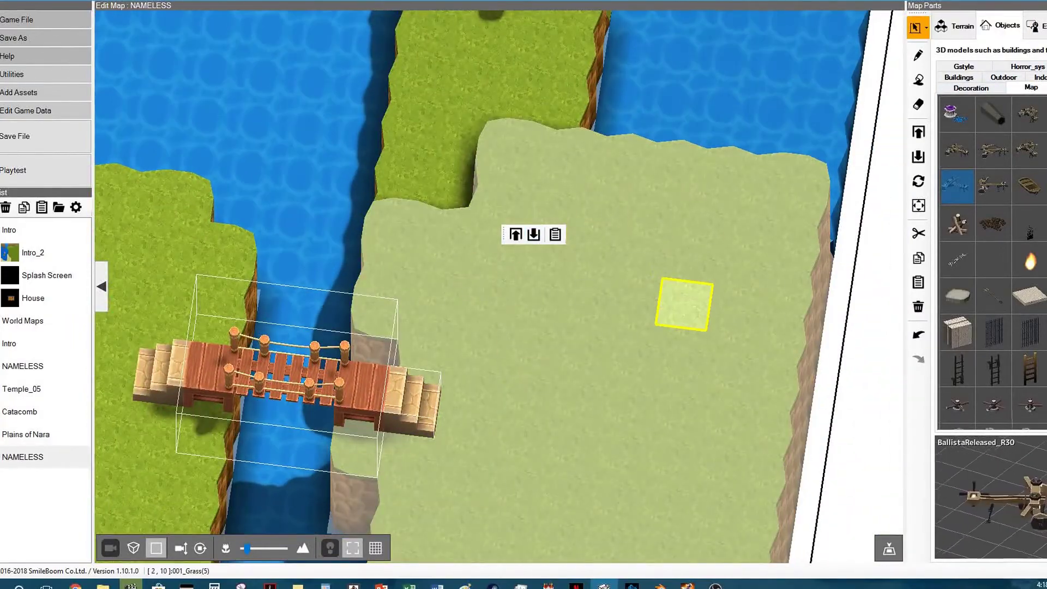
Step: Select a rectangular block along the map's outer edge across the bridge and raise it into a stepped plateau
{"action": "left_click", "coordinate": [926, 27]}
{"action": "left_click", "coordinate": [949, 51]}
{"action": "left_click_drag", "start_coordinate": [815, 164], "coordinate": [548, 507]}
{"action": "scroll", "coordinate": [594, 518], "scroll_direction": "down", "scroll_amount": 3}
{"action": "left_click", "coordinate": [519, 466]}
{"action": "left_click", "coordinate": [568, 260]}
{"action": "left_click", "coordinate": [652, 256]}
{"action": "left_click", "coordinate": [918, 334]}
{"action": "left_click", "coordinate": [564, 458]}
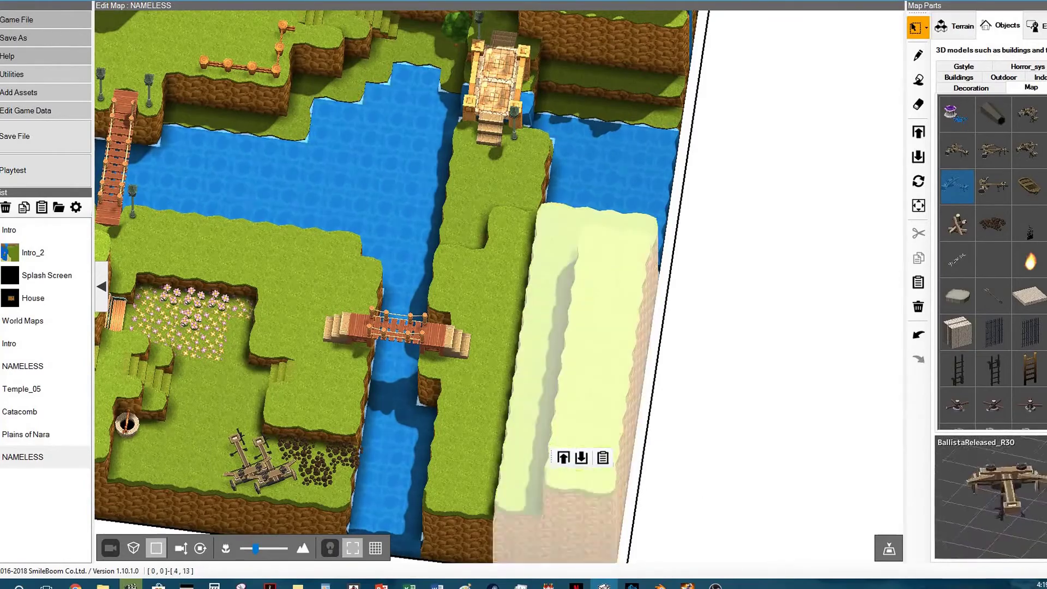
Step: Raise the outer-edge plateau across the bridge into tiers and place Street Light 1 posts at both ends of the bridge
{"action": "left_click", "coordinate": [564, 218]}
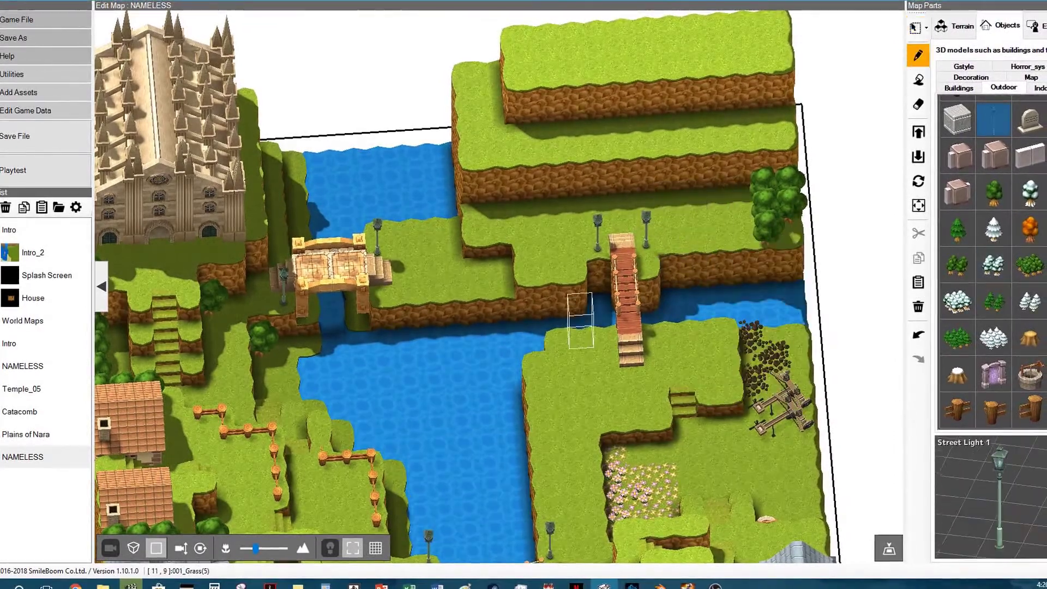
{"action": "scroll", "coordinate": [992, 261], "scroll_direction": "up", "scroll_amount": 3}
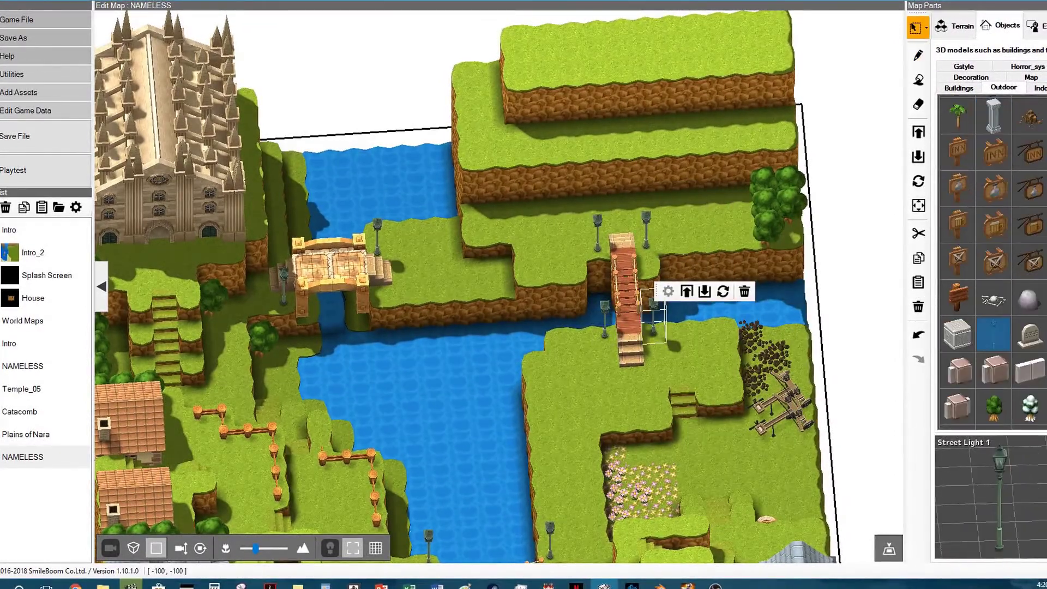
Step: Select sections of the plateau's back tiers and raise them into a taller stepped mountain
{"action": "left_click_drag", "start_coordinate": [489, 92], "coordinate": [635, 77]}
{"action": "left_click_drag", "start_coordinate": [489, 70], "coordinate": [734, 115]}
{"action": "left_click", "coordinate": [748, 71]}
{"action": "left_click", "coordinate": [748, 72]}
{"action": "left_click", "coordinate": [749, 72]}
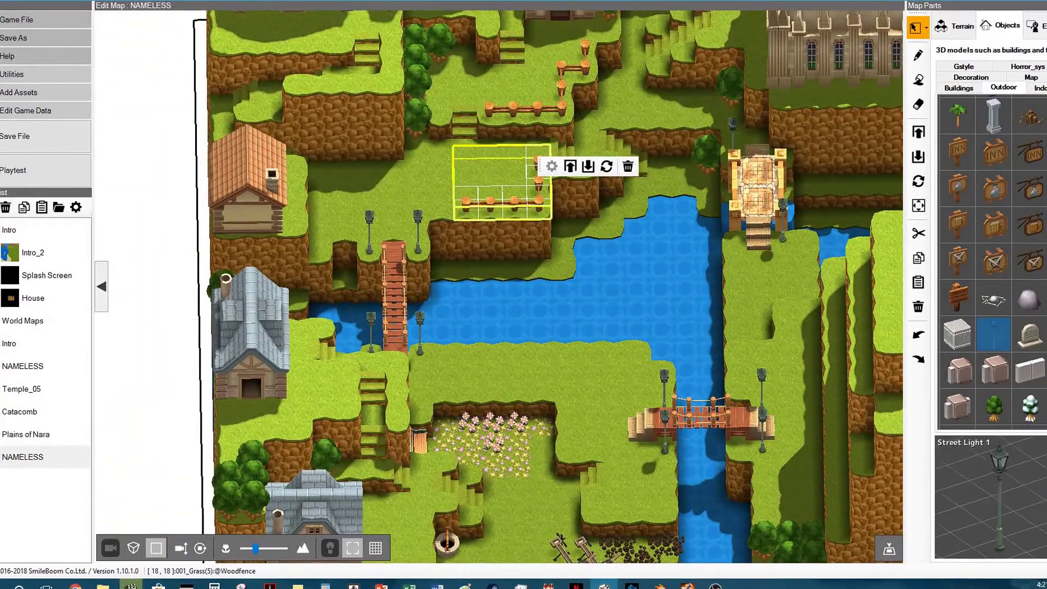
Step: Fence the riverbank between the two plank bridges with Woodfence, Woodfence Corner and Woodfence Edge pieces, rotated to follow the bank
{"action": "right_click", "coordinate": [497, 197]}
{"action": "left_click", "coordinate": [532, 313]}
{"action": "right_click", "coordinate": [589, 420]}
{"action": "left_click", "coordinate": [617, 514]}
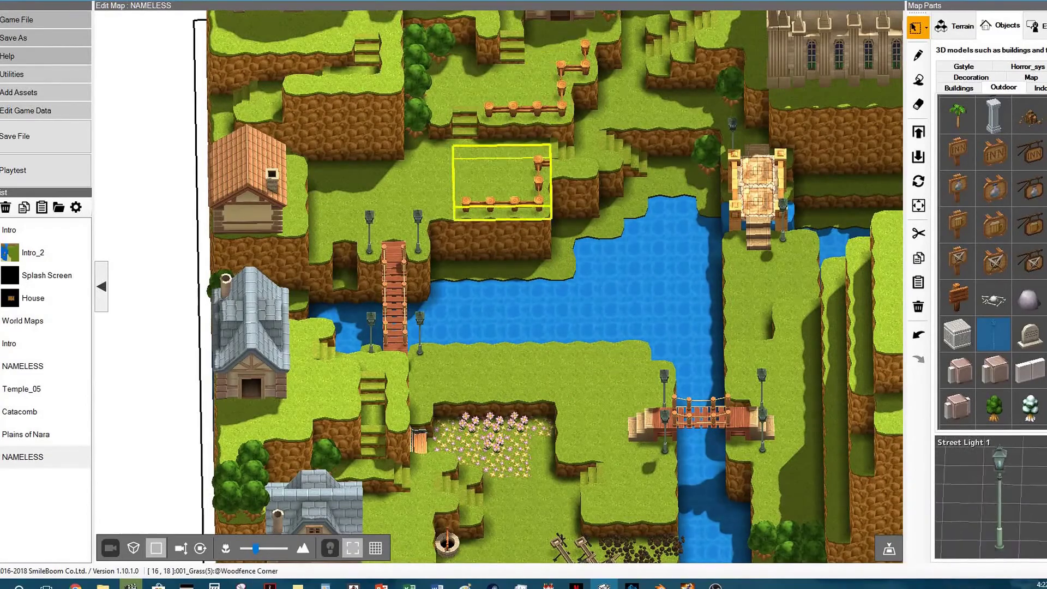
{"action": "scroll", "coordinate": [993, 261], "scroll_direction": "down", "scroll_amount": 3}
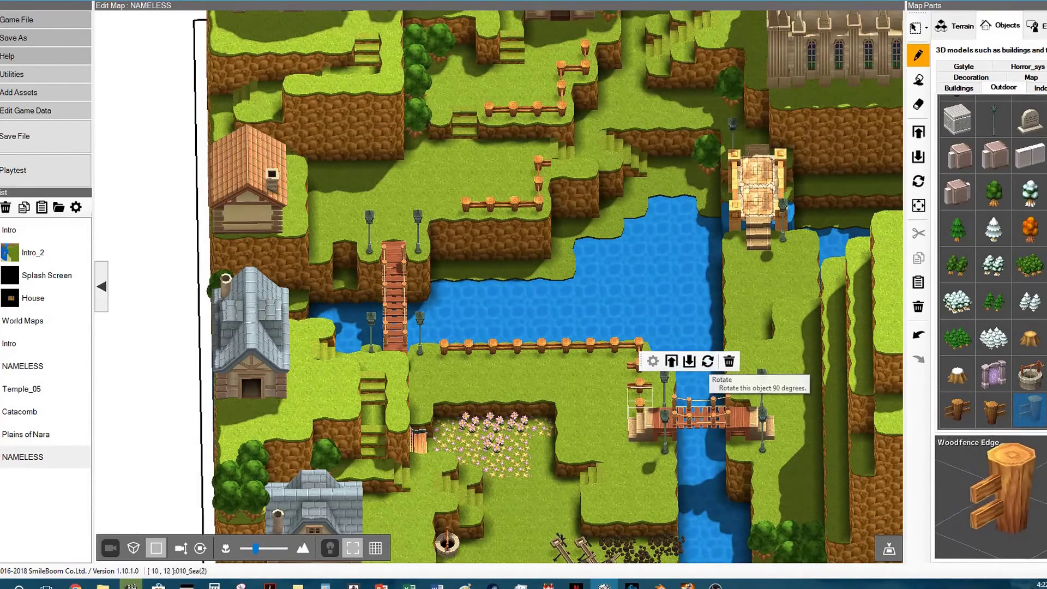
{"action": "left_click", "coordinate": [734, 330]}
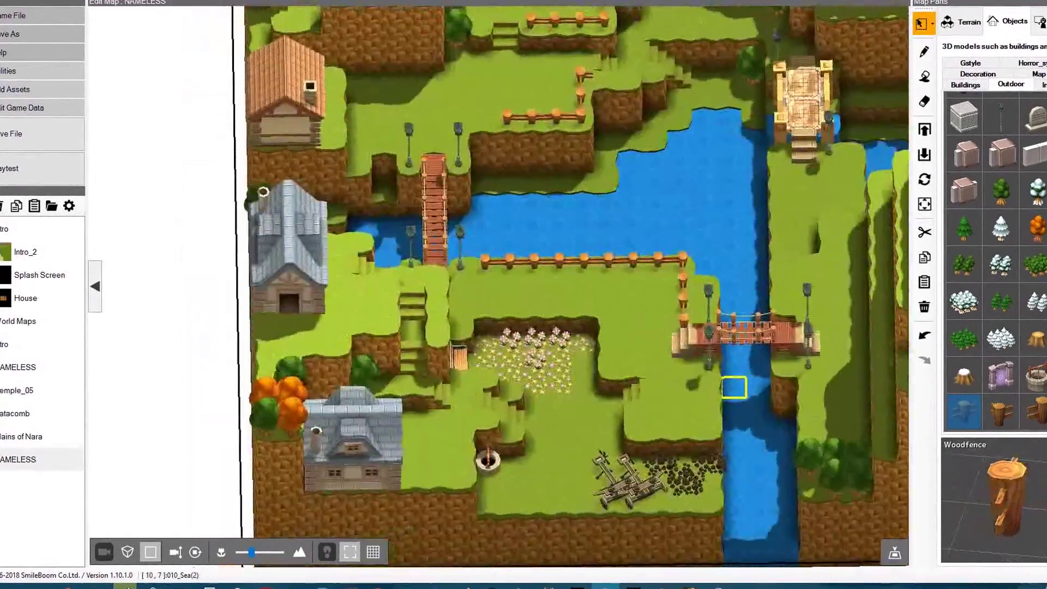
{"action": "middle_click_drag", "start_coordinate": [734, 388], "coordinate": [643, 441]}
{"action": "left_click", "coordinate": [994, 190]}
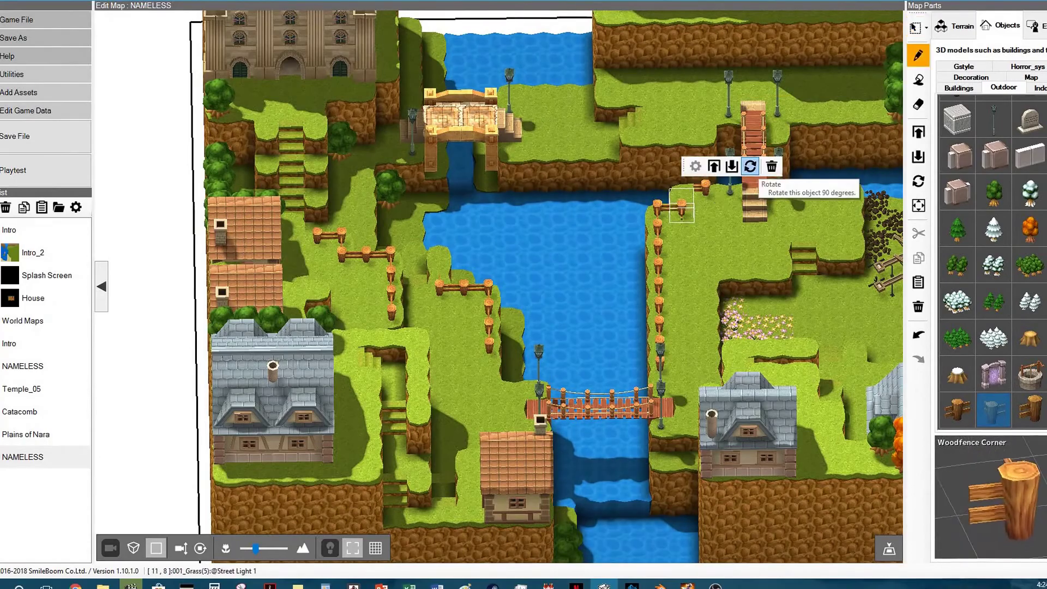
Step: Scatter yellow and white flowers over the grass on both sides of the river and place a DragonBone near the mountain-side trees
{"action": "scroll", "coordinate": [991, 262], "scroll_direction": "up", "scroll_amount": 5}
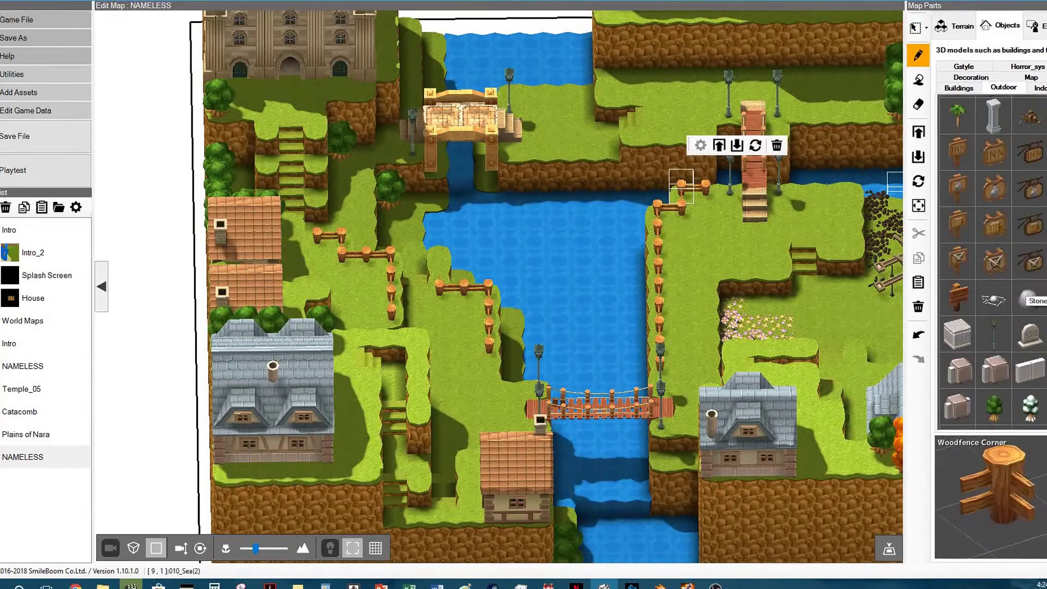
{"action": "left_click", "coordinate": [957, 220]}
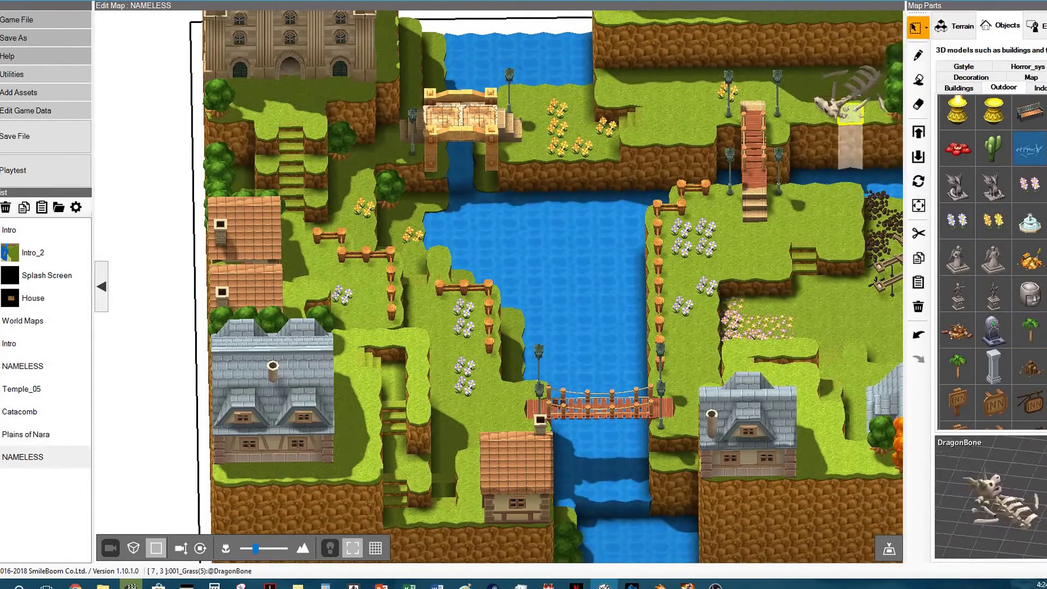
Step: Place a DungeonEntrance against the mountain's base cliff beside the tall trees
{"action": "mouse_move", "coordinate": [829, 323]}
{"action": "middle_mouse_down"}
{"action": "mouse_move", "coordinate": [645, 535]}
{"action": "mouse_move", "coordinate": [603, 347]}
{"action": "mouse_move", "coordinate": [832, 344]}
{"action": "mouse_move", "coordinate": [627, 518]}
{"action": "mouse_move", "coordinate": [694, 545]}
{"action": "mouse_move", "coordinate": [593, 543]}
{"action": "mouse_move", "coordinate": [605, 543]}
{"action": "middle_mouse_up"}
{"action": "scroll", "coordinate": [998, 264], "scroll_direction": "down", "scroll_amount": 3}
{"action": "scroll", "coordinate": [998, 264], "scroll_direction": "up", "scroll_amount": 3}
{"action": "left_click", "coordinate": [1031, 76]}
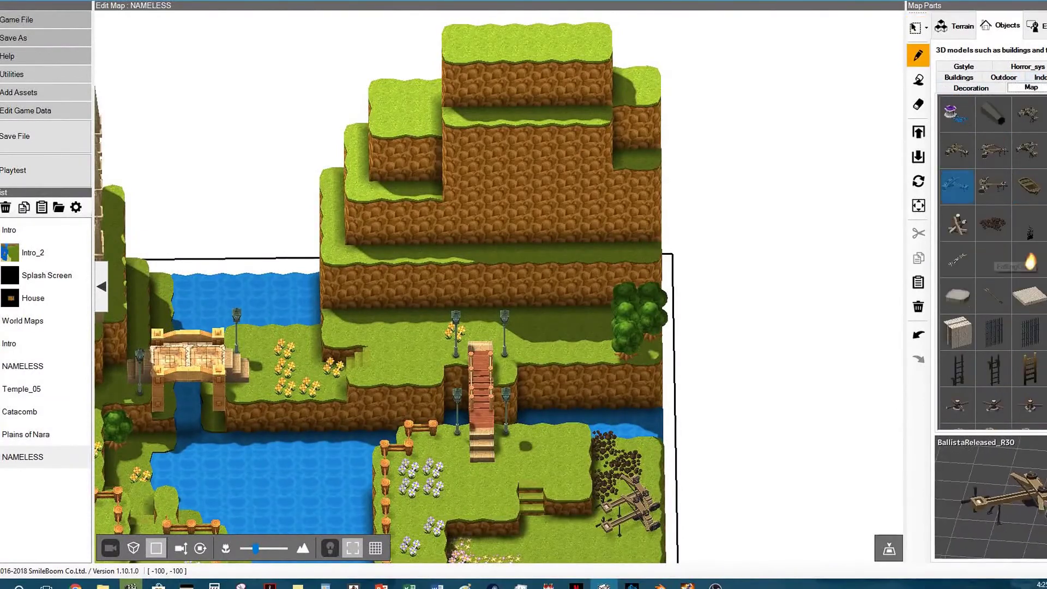
{"action": "left_click", "coordinate": [959, 77]}
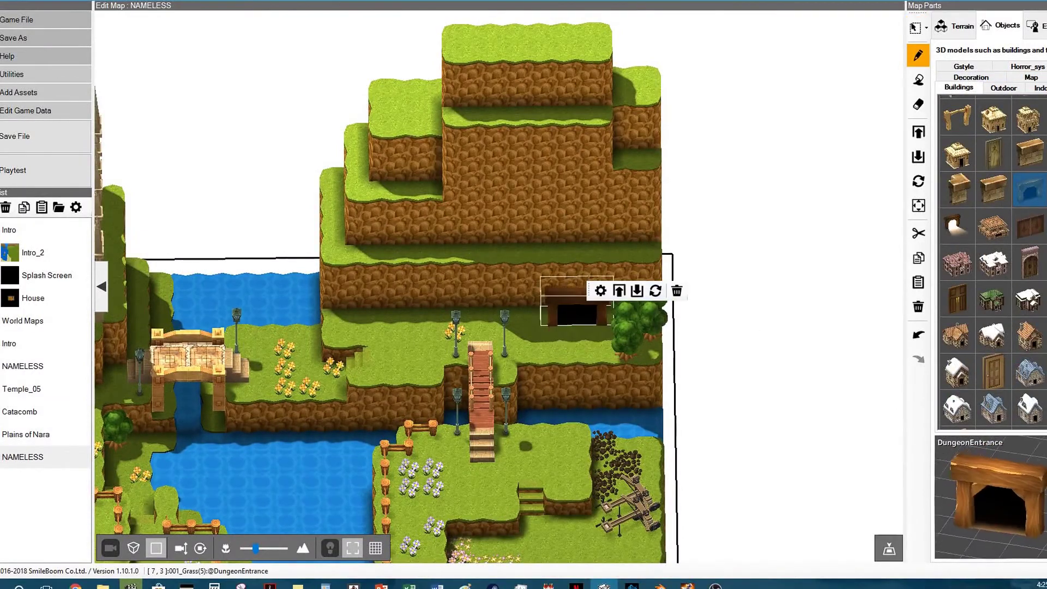
{"action": "left_click", "coordinate": [133, 549]}
{"action": "left_click", "coordinate": [156, 548]}
{"action": "left_click", "coordinate": [915, 27]}
{"action": "left_click", "coordinate": [577, 313]}
{"action": "middle_click_drag", "start_coordinate": [579, 338], "coordinate": [613, 322]}
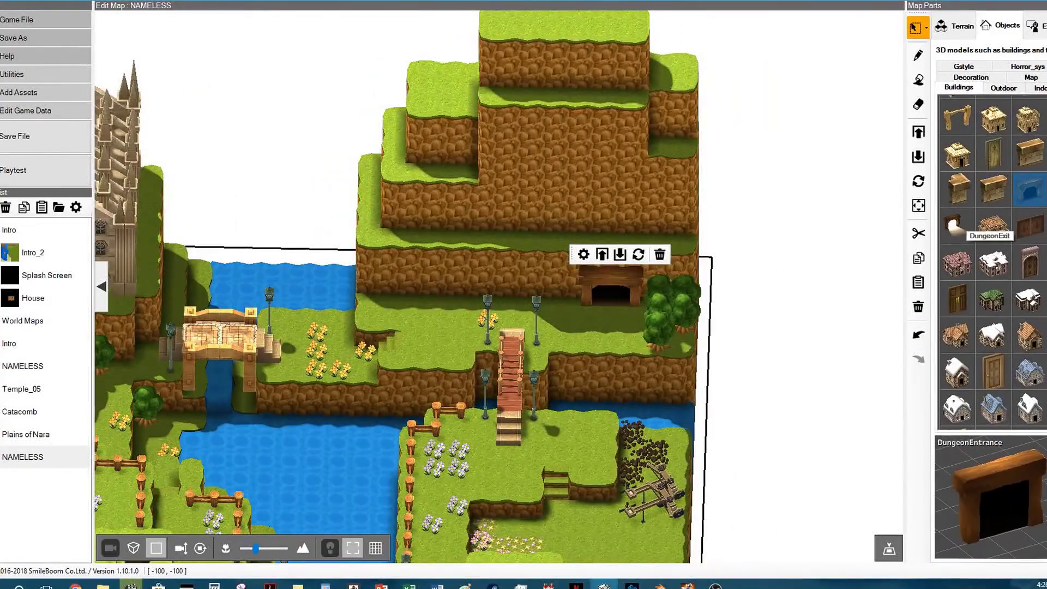
Step: Try to place a Tower on the grassy terrace beside the white flowers
{"action": "scroll", "coordinate": [981, 226], "scroll_direction": "down", "scroll_amount": 3}
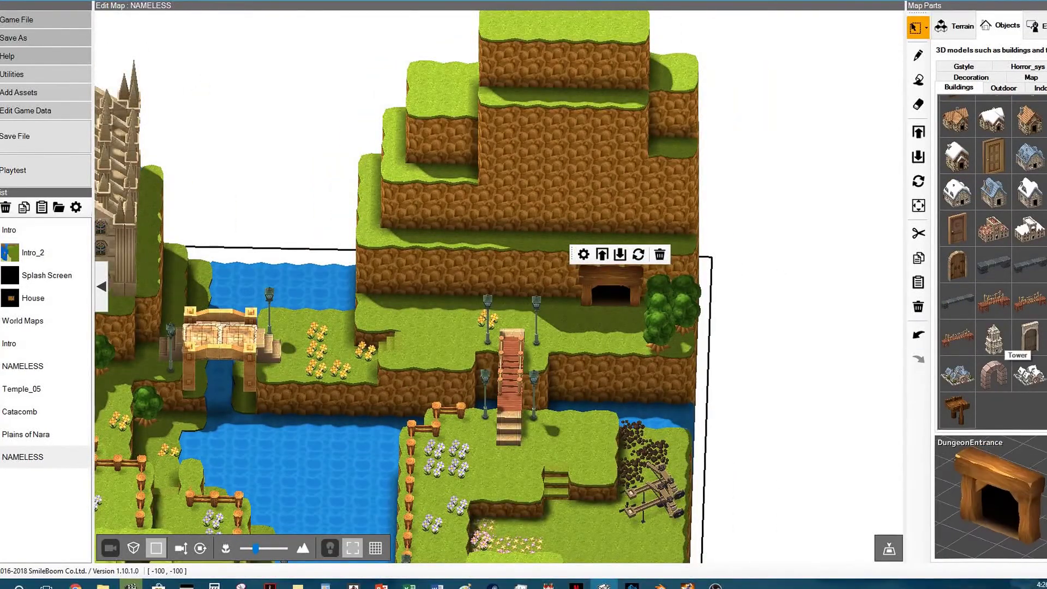
{"action": "middle_click_drag", "start_coordinate": [562, 49], "coordinate": [532, 340]}
{"action": "left_click", "coordinate": [515, 273]}
{"action": "left_click", "coordinate": [537, 354]}
{"action": "left_click", "coordinate": [918, 335]}
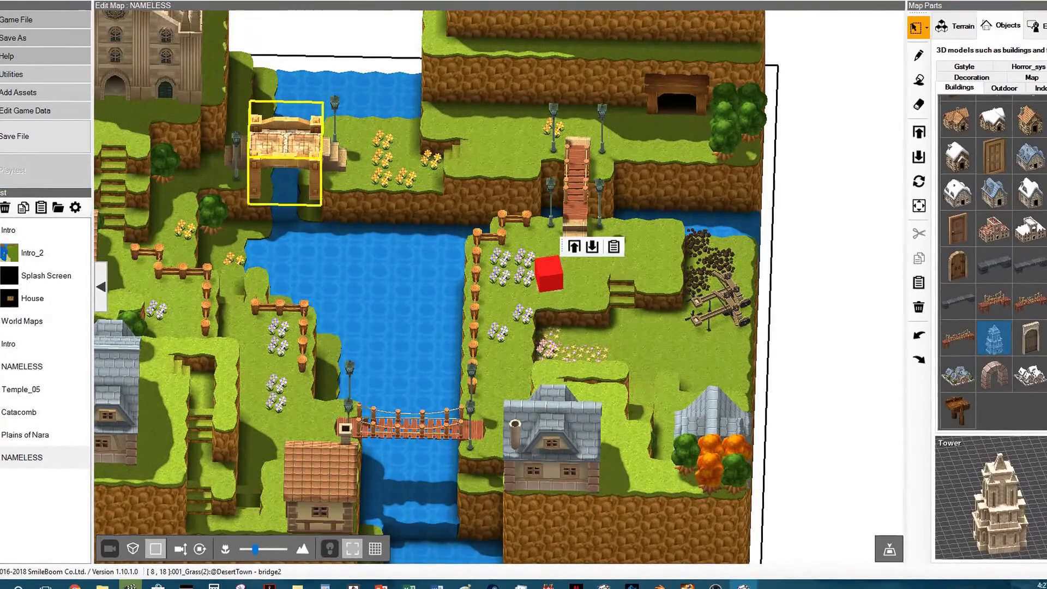
Step: Launch a playtest of the game
{"action": "key", "text": "Return"}
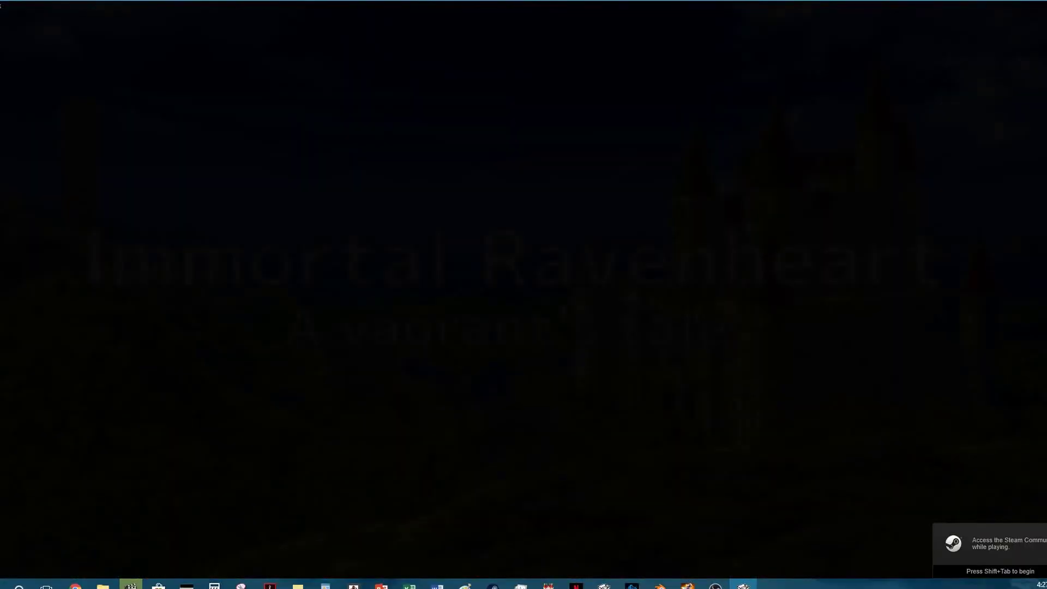